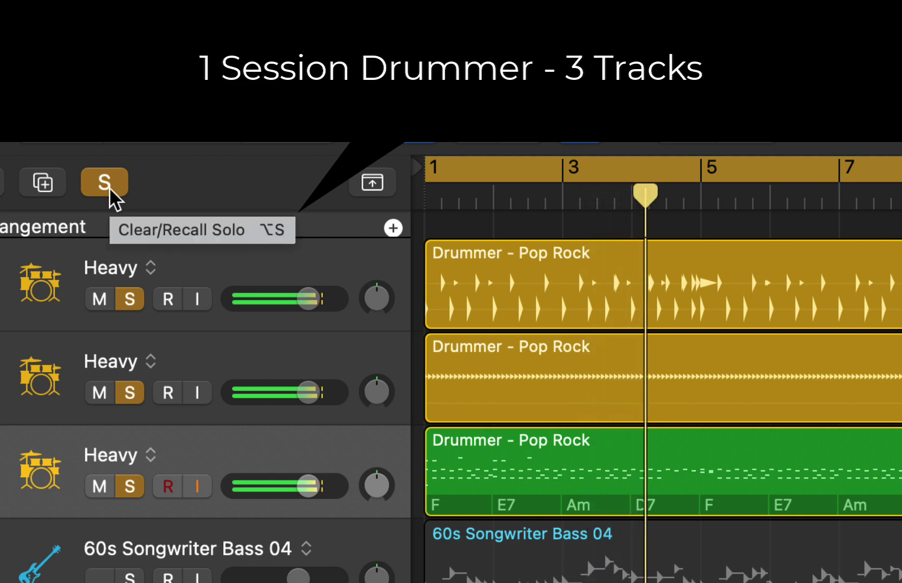
- Clear the solo on the three Heavy drum tracks and turn Cycle mode off
left_click(109, 186)
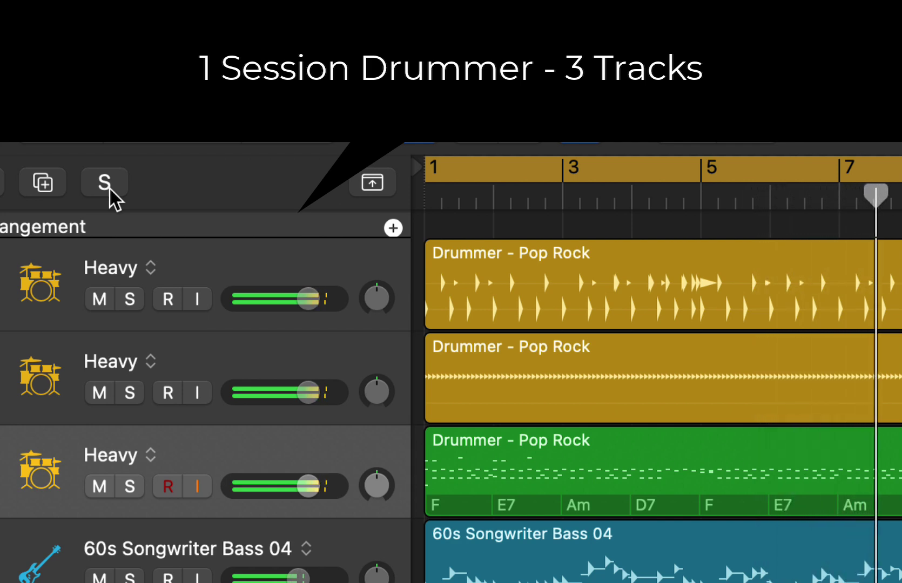
key("c")
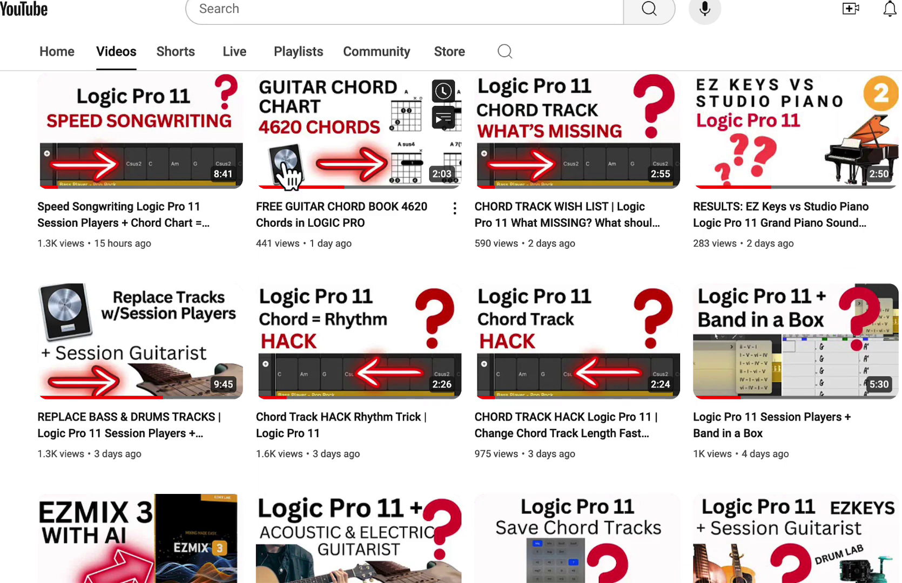
scroll(467, 327, "down", 8)
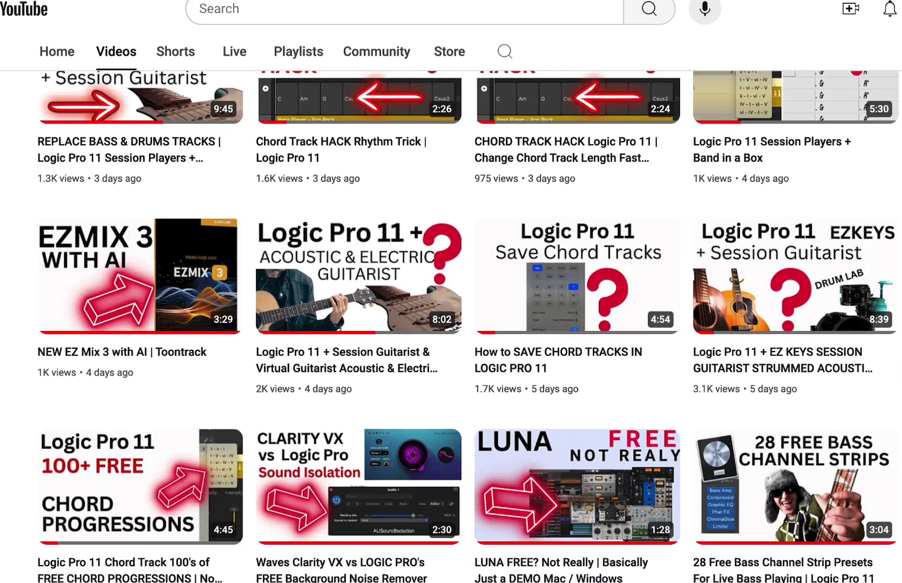
scroll(466, 326, "down", 1)
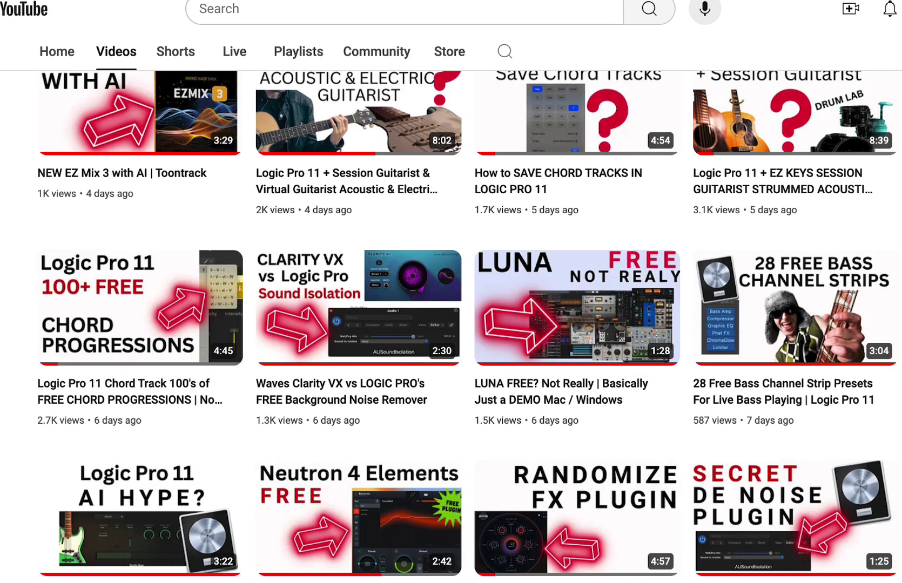
scroll(450, 324, "up", 2)
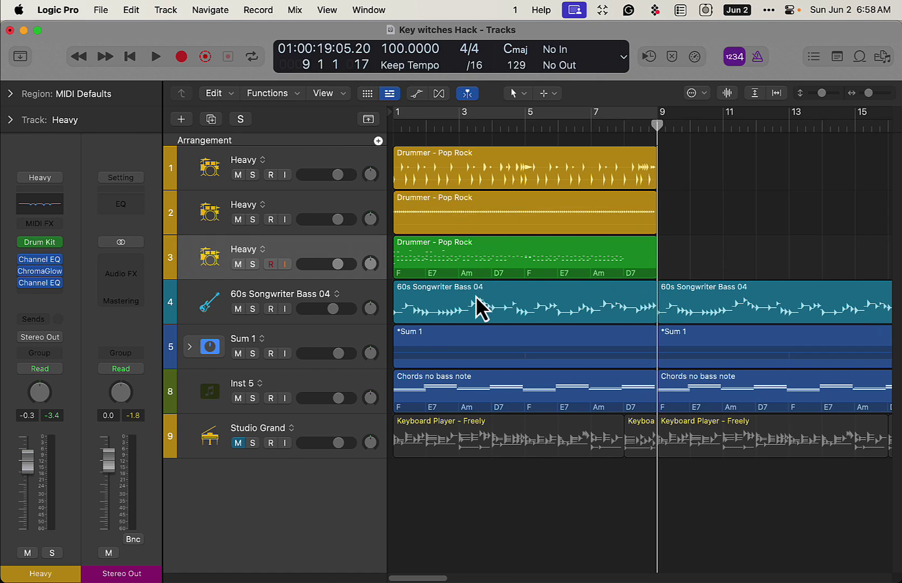
- Mute the three Heavy drum tracks and set the cycle range to bars 9–17
left_click(252, 175)
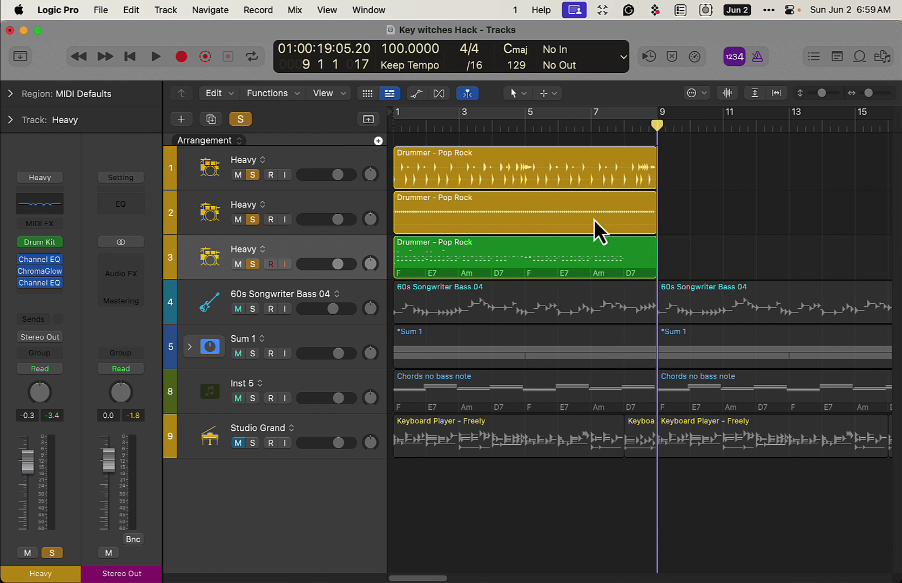
key("ctrl+alt+super+s")
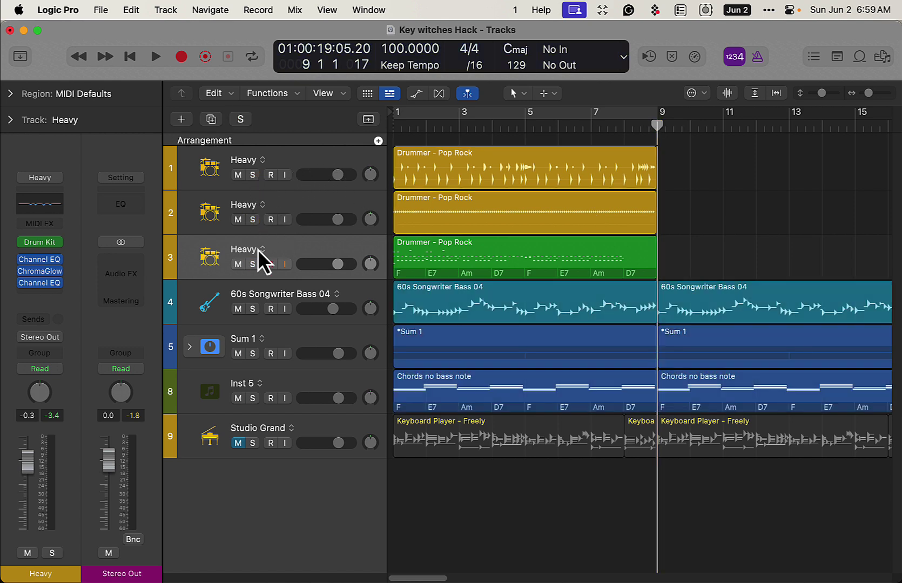
left_click_drag(240, 176, 238, 264)
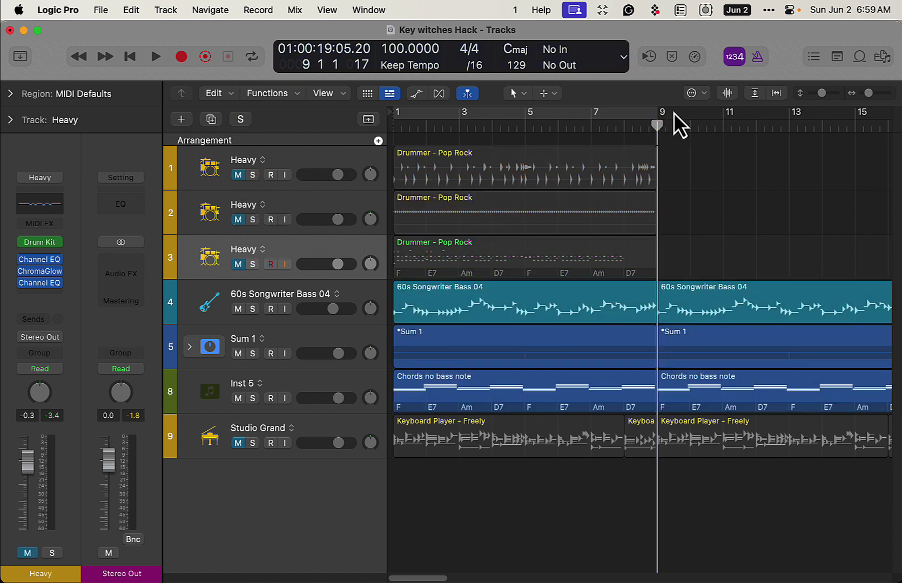
left_click_drag(674, 121, 789, 141)
scroll(789, 141, "right", 4)
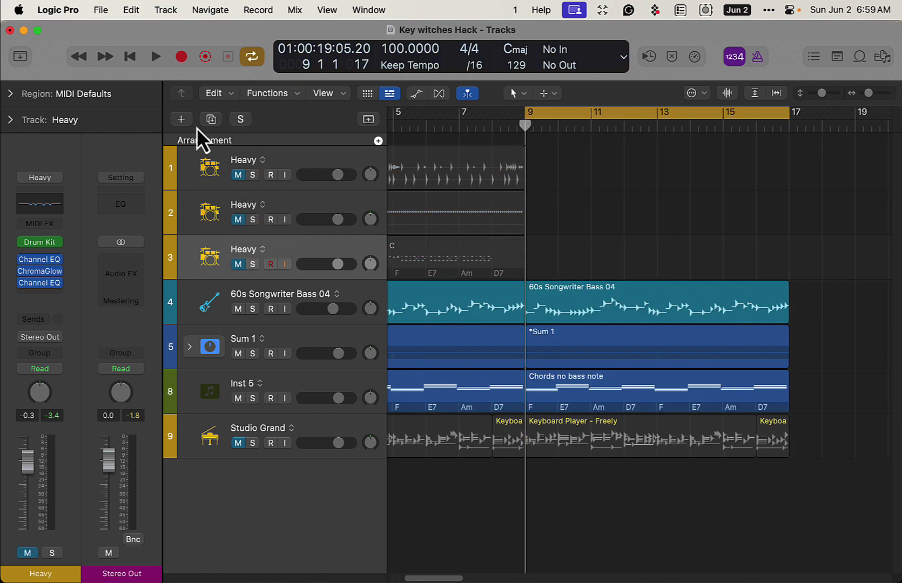
- Create a Session Player Drummer track set to the Garage Rock style
left_click(183, 121)
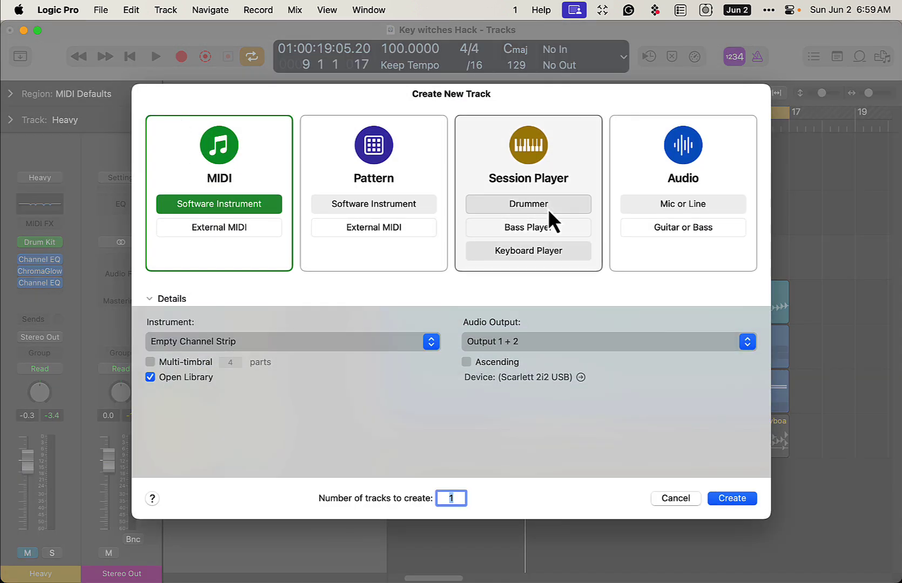
left_click(547, 208)
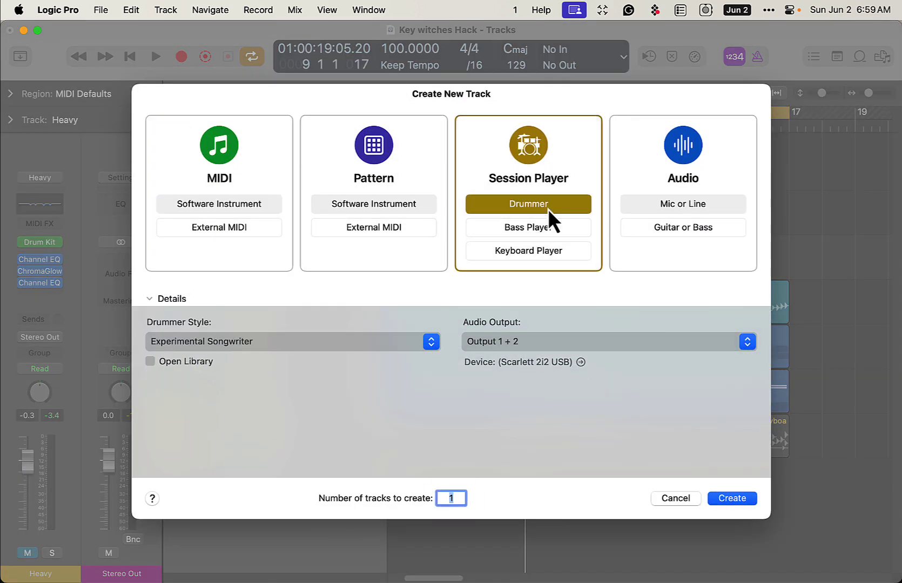
left_click(266, 340)
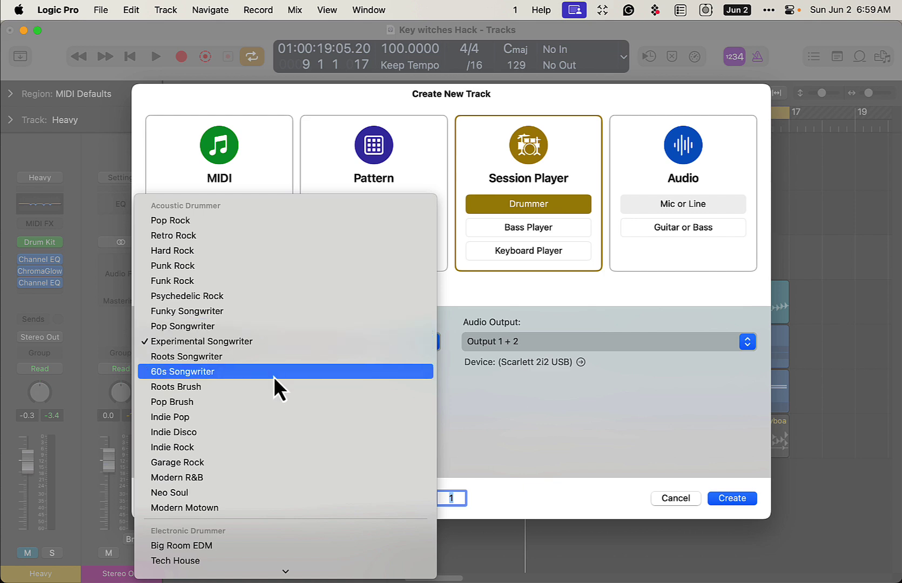
left_click(285, 461)
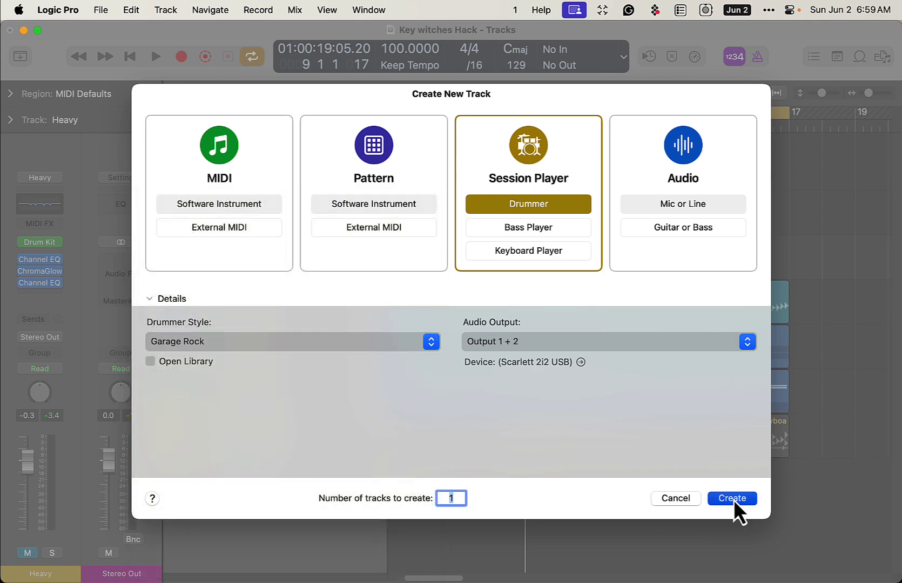
left_click(732, 498)
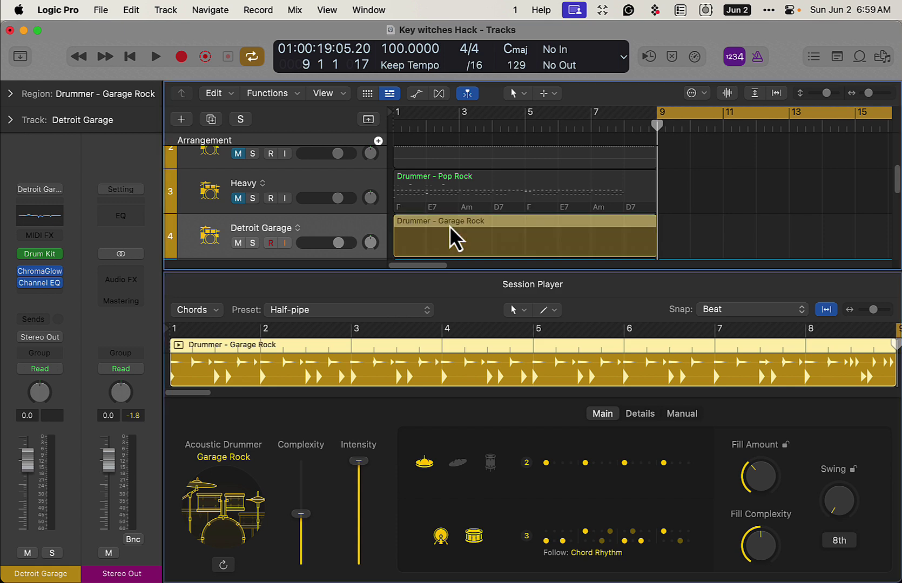
- Move the Garage Rock region to bar 9 and add two new tracks with the same drum kit
left_click_drag(409, 240, 674, 242)
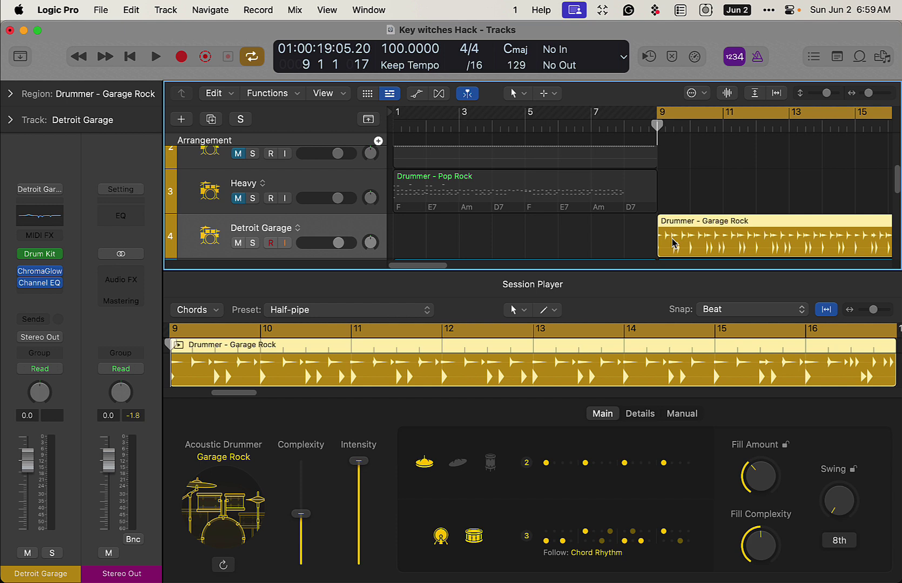
key("e")
left_click(166, 10)
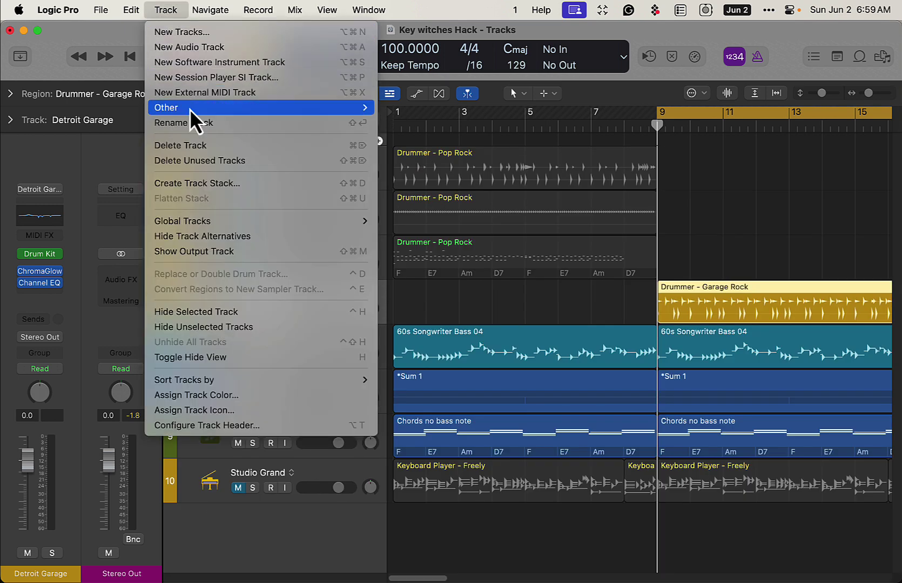
mouse_move(213, 110)
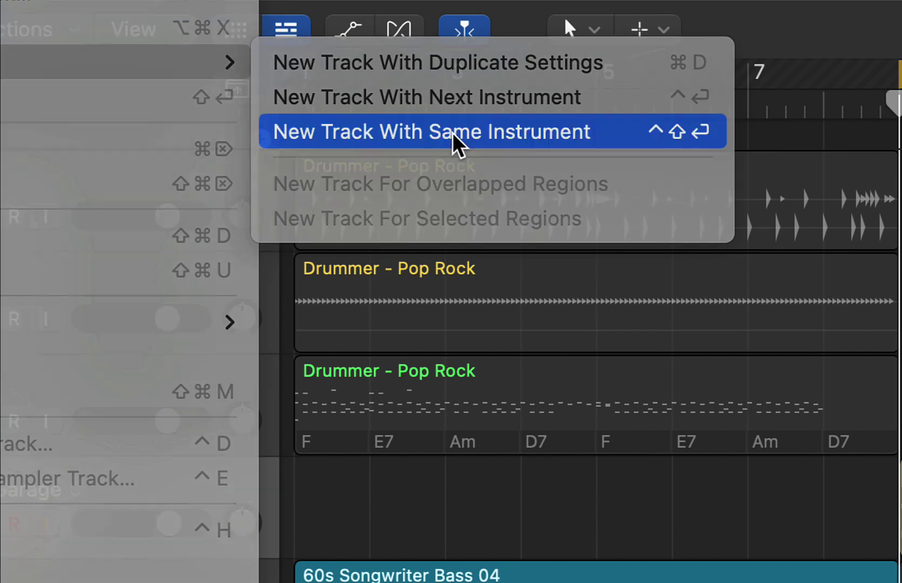
left_click(453, 135)
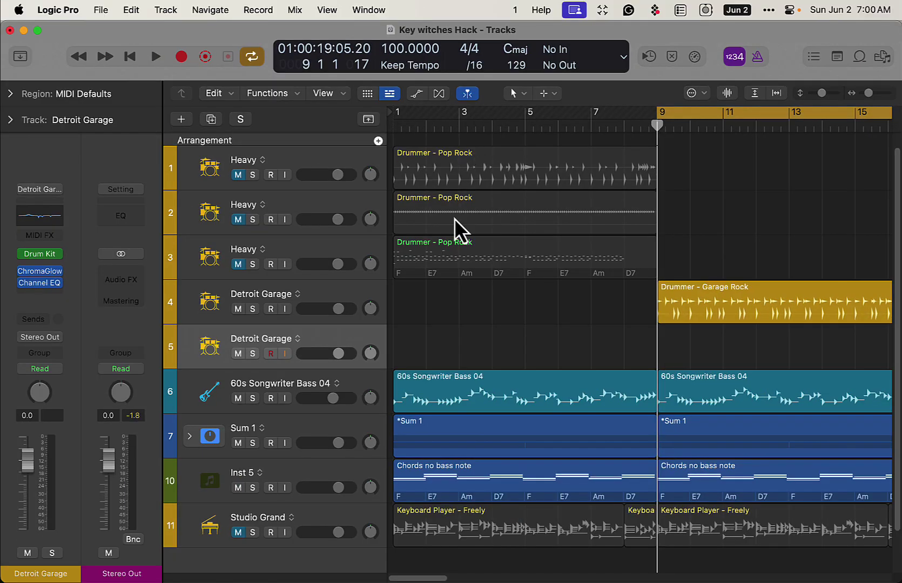
left_click(165, 10)
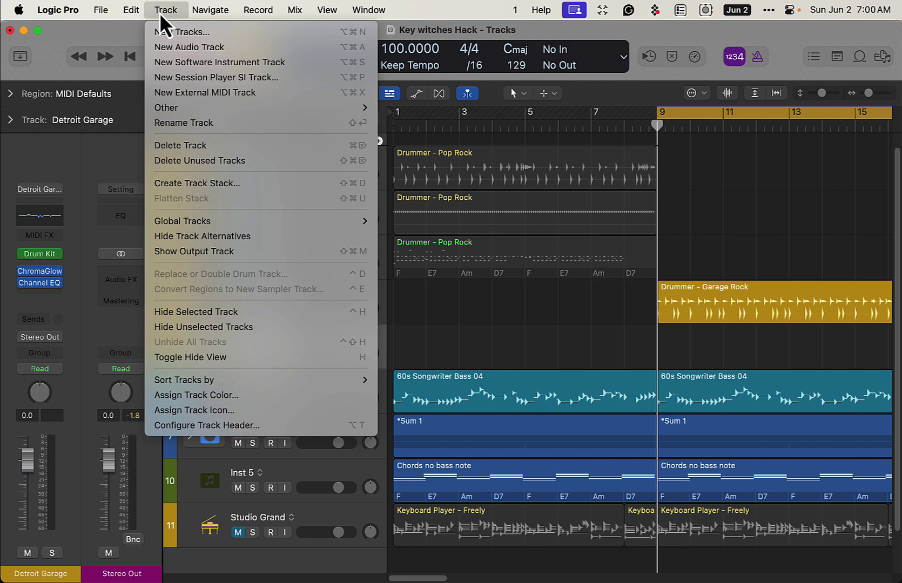
left_click(216, 91)
- Select the three Detroit Garage tracks and toggle their mute and solo on and off
left_click(173, 300)
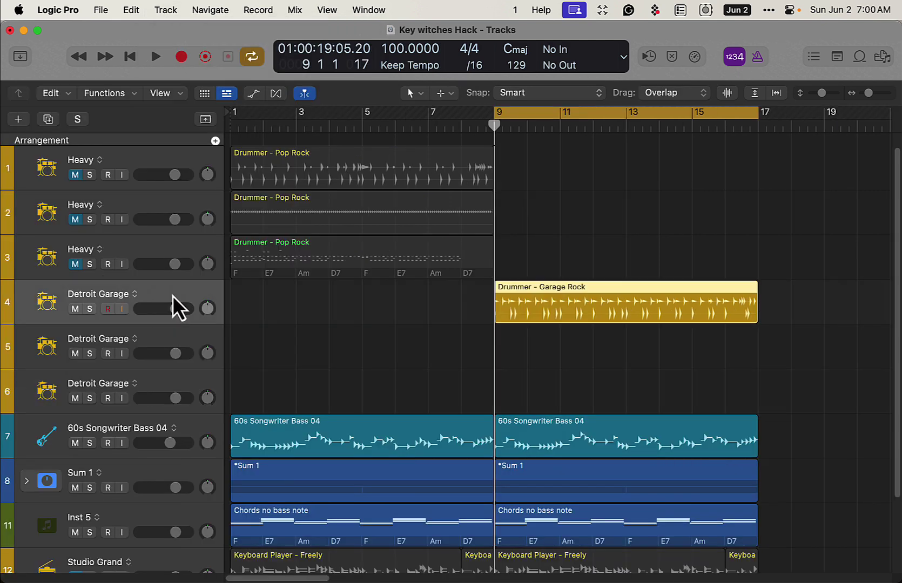
left_click(171, 339)
left_click(174, 378)
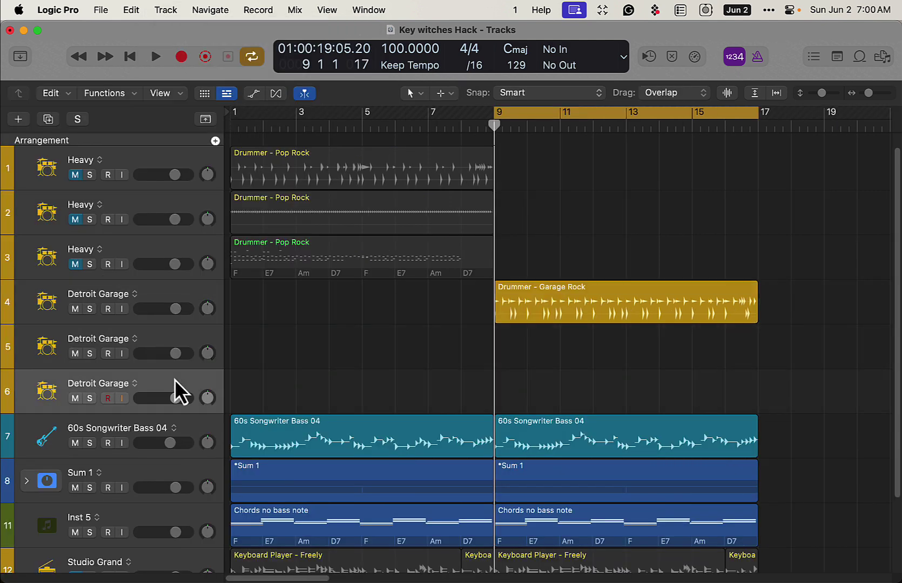
left_click(75, 398)
left_click(75, 398)
left_click(90, 353)
left_click(89, 354)
- Add drummer regions on tracks 5 and 6 and move both to start at bar 9
left_click(236, 348)
left_click(235, 395)
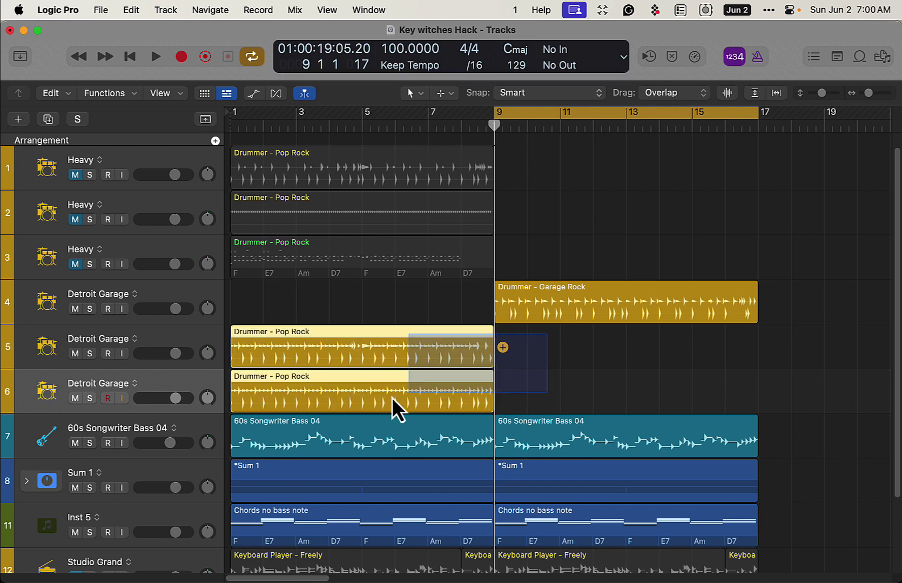
left_click_drag(308, 364, 562, 363)
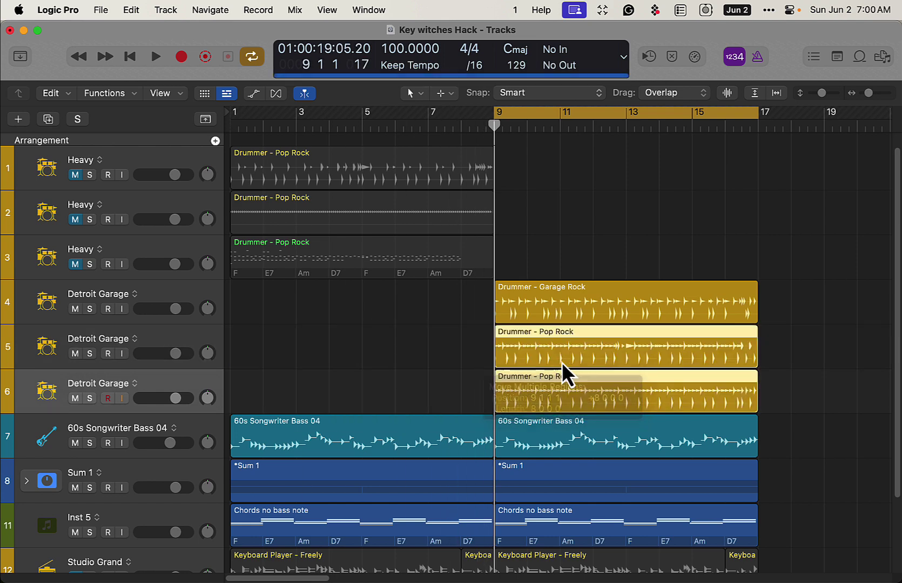
left_click(437, 319)
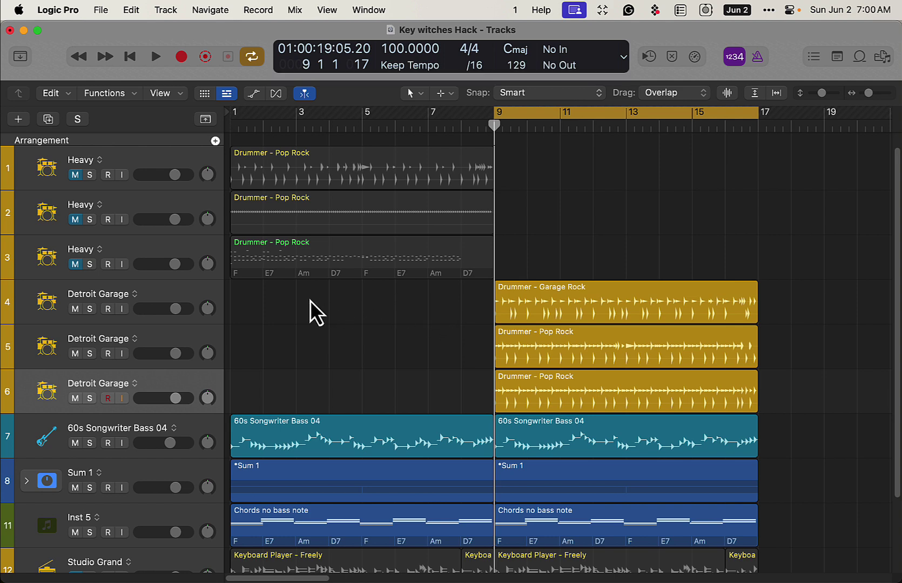
- Disable the hi-hat in the Garage Rock drummer and set track 5's Fill Amount to 0%
double_click(594, 305)
left_click(350, 468)
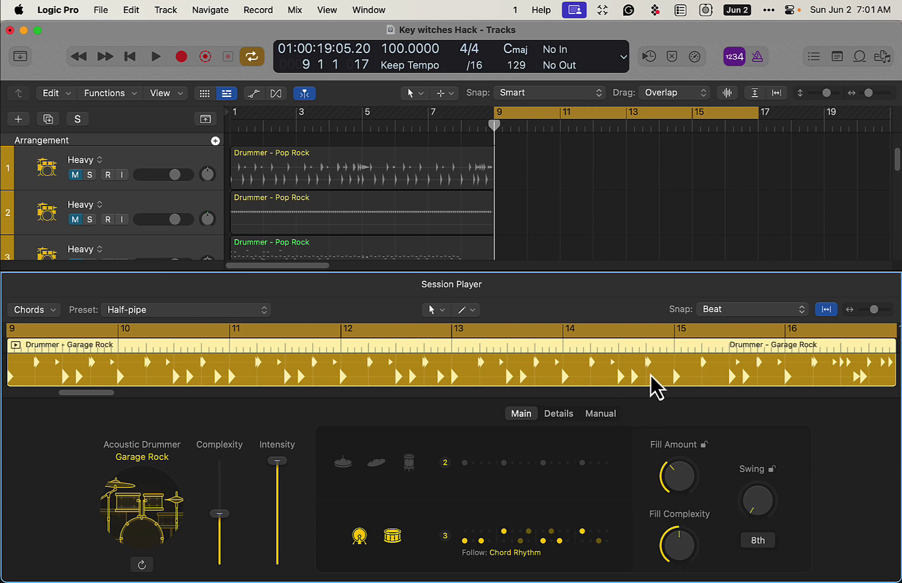
key("x")
key("x")
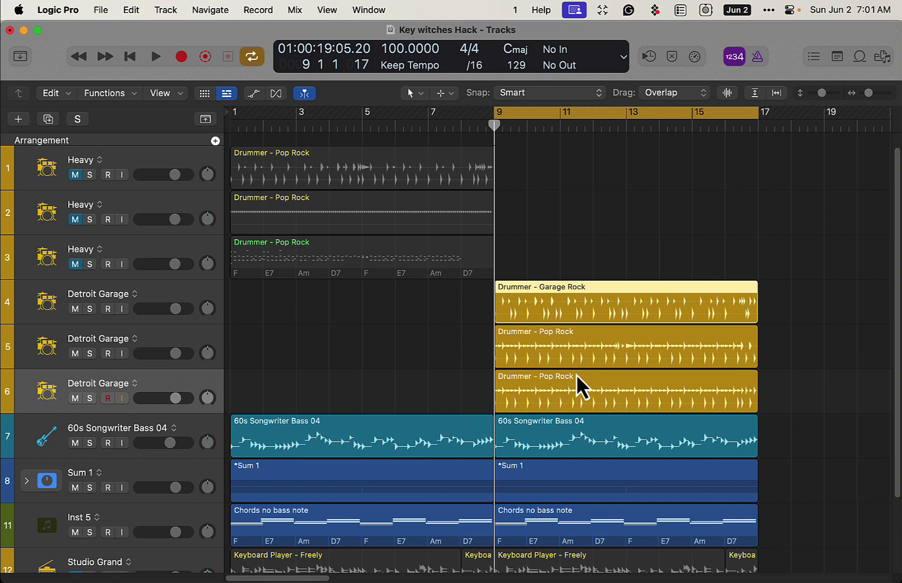
double_click(564, 363)
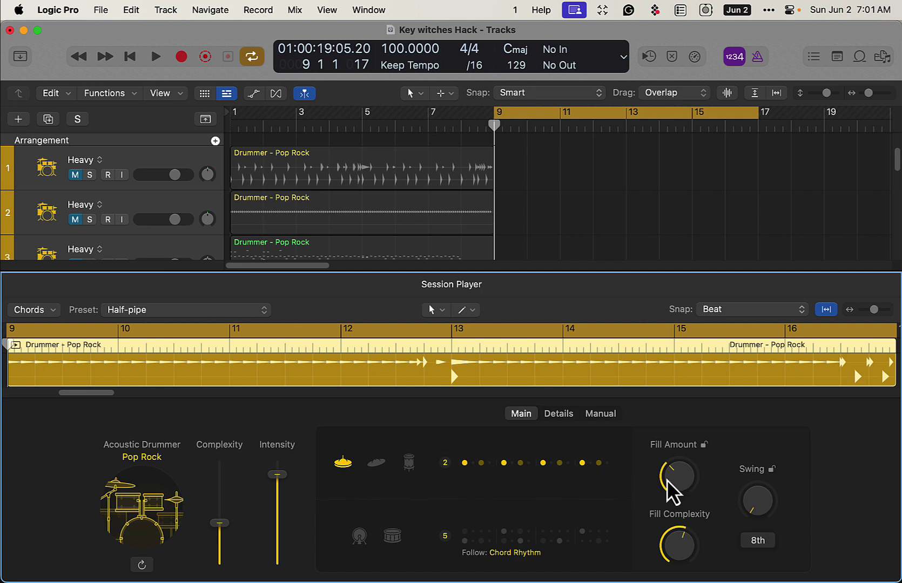
left_click_drag(670, 489, 689, 566)
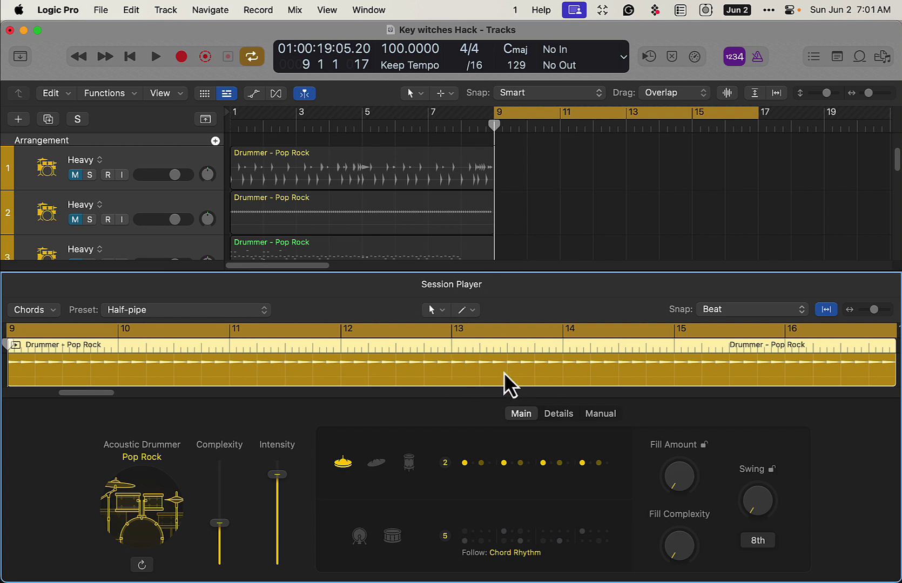
- Turn off kick and snare in track 6's Garage Rock region and lower its fills to 0%
key("e")
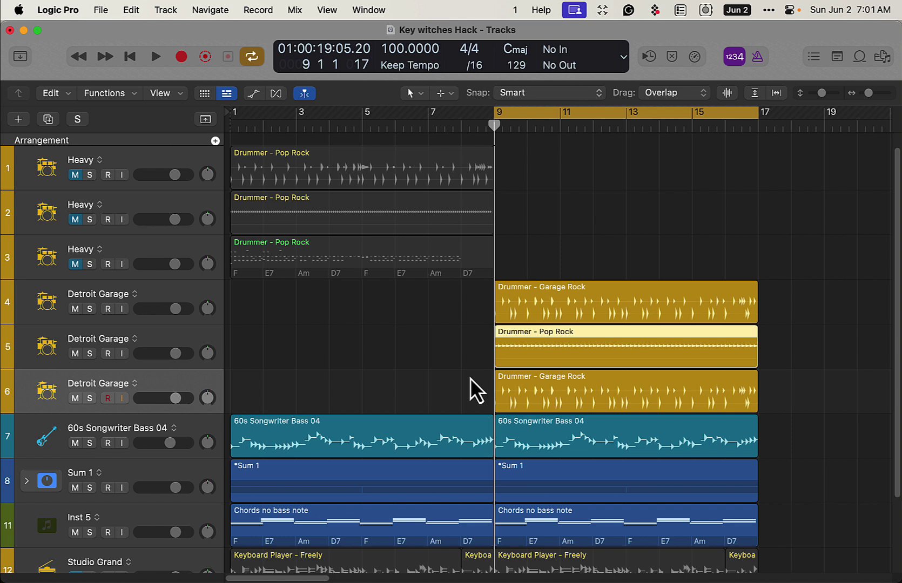
left_click(591, 396)
key("e")
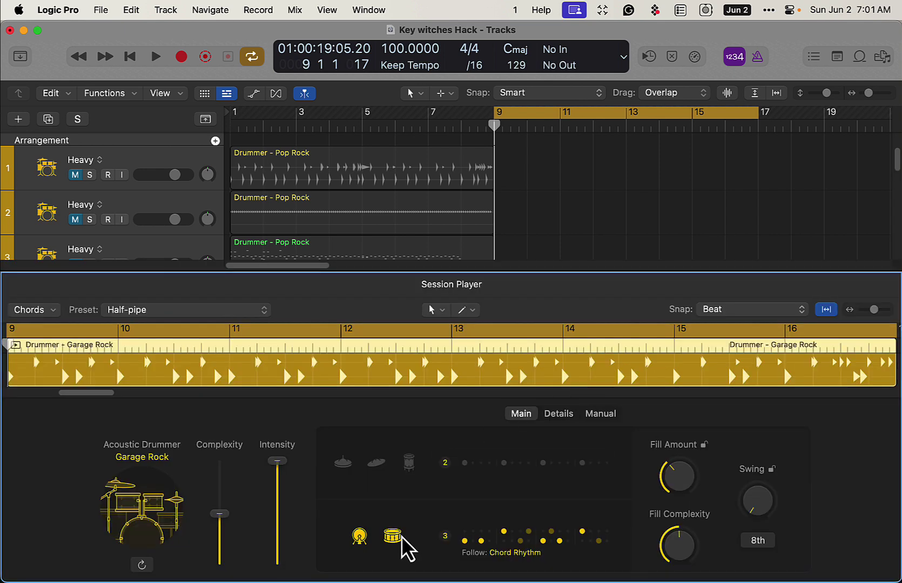
left_click(360, 537)
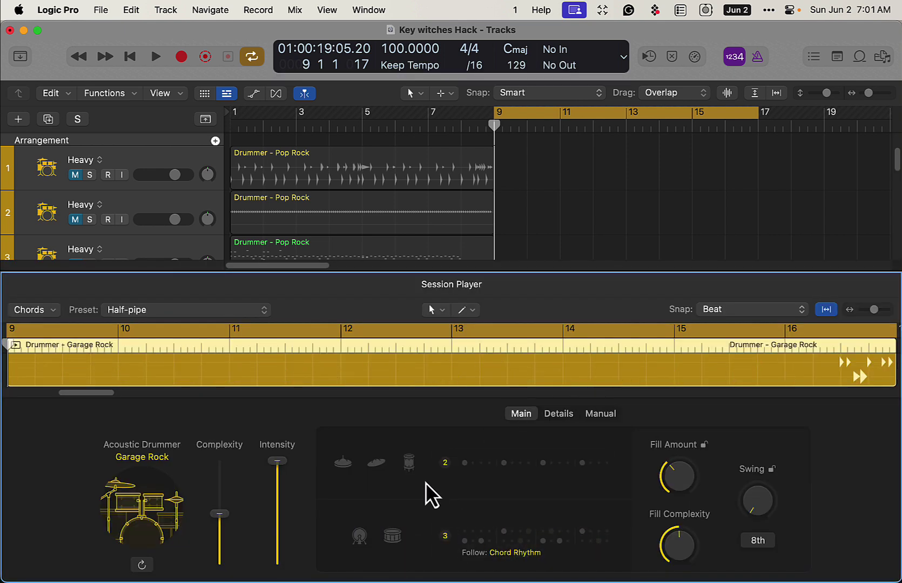
left_click_drag(674, 474, 686, 572)
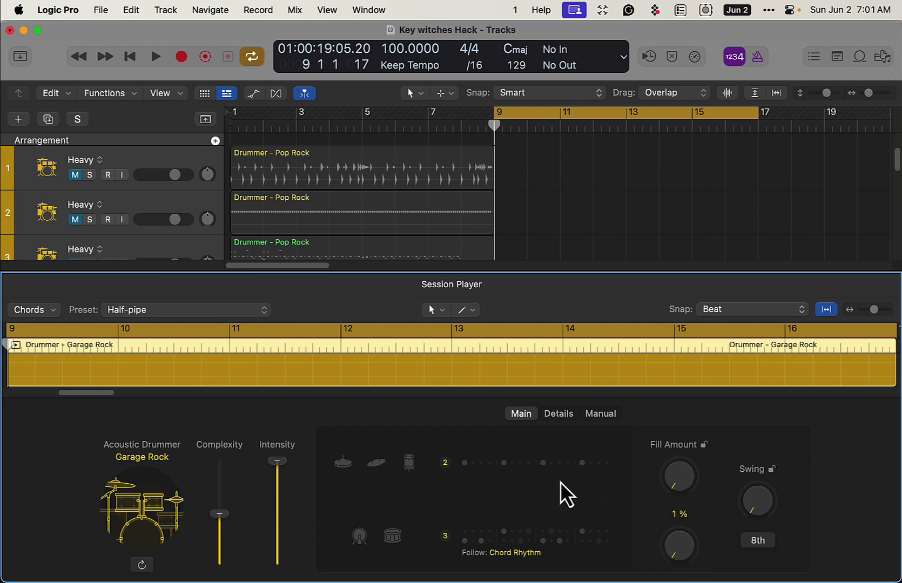
key("x")
key("x")
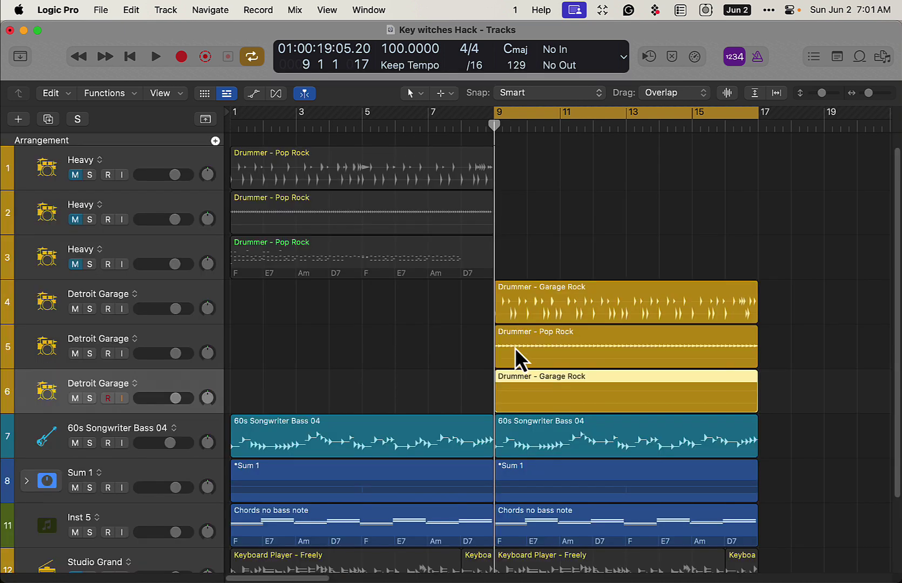
- Paste the global chord track's chords into track 5's Pop Rock region and start playback
double_click(664, 349)
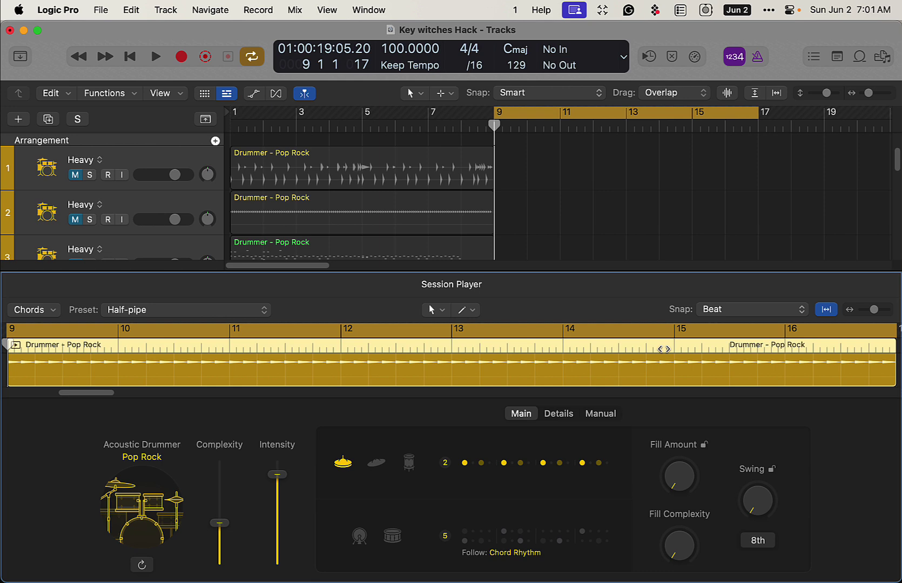
key("e")
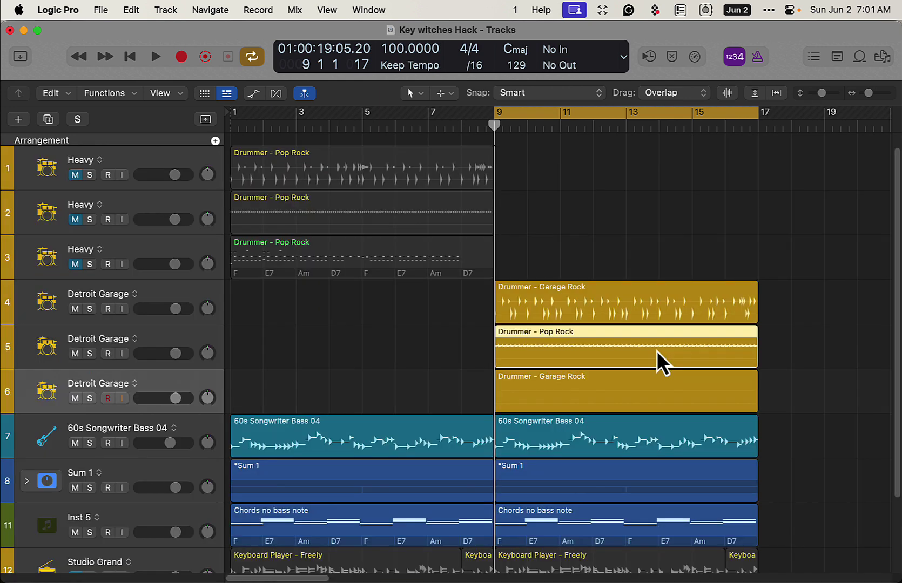
right_click(610, 350)
left_click(697, 432)
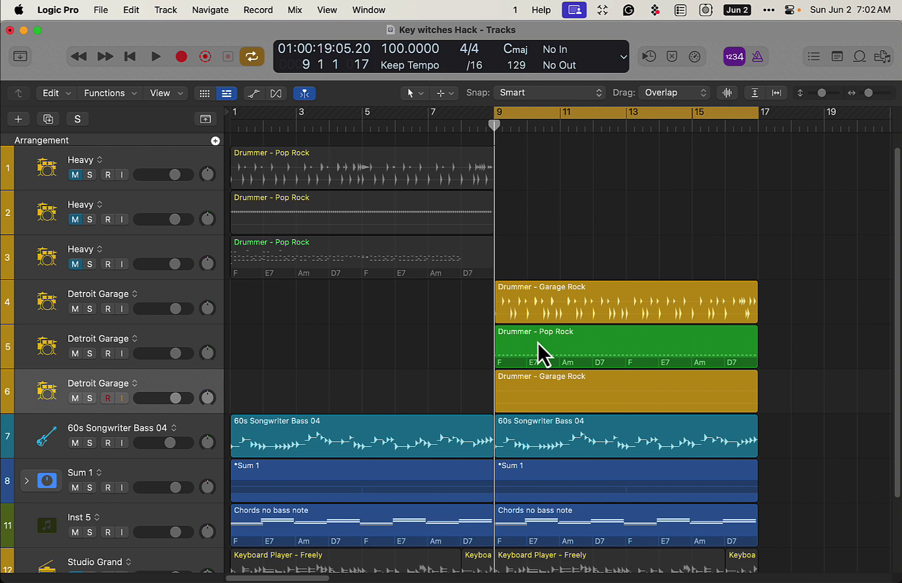
key("space")
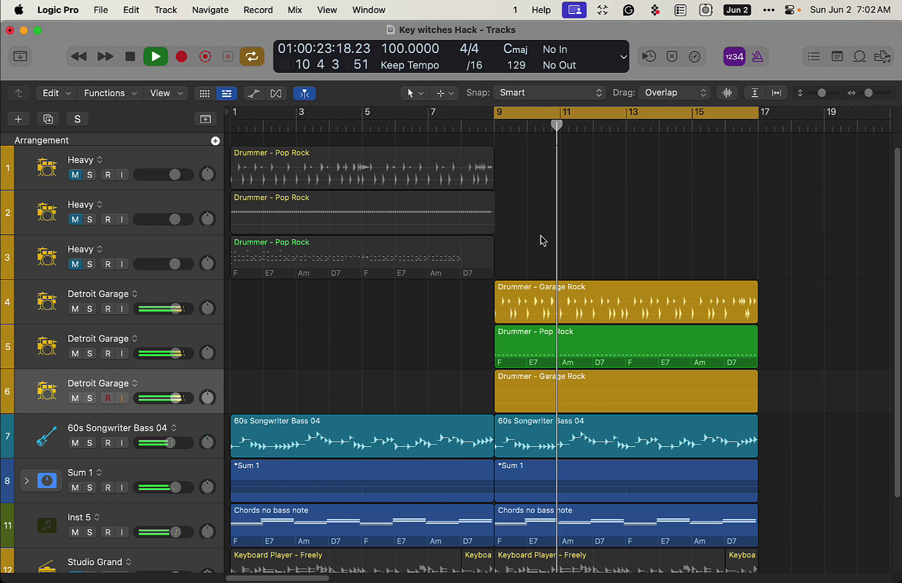
- Open the Pop Rock region's Piano Roll in its own maximised window
key("space")
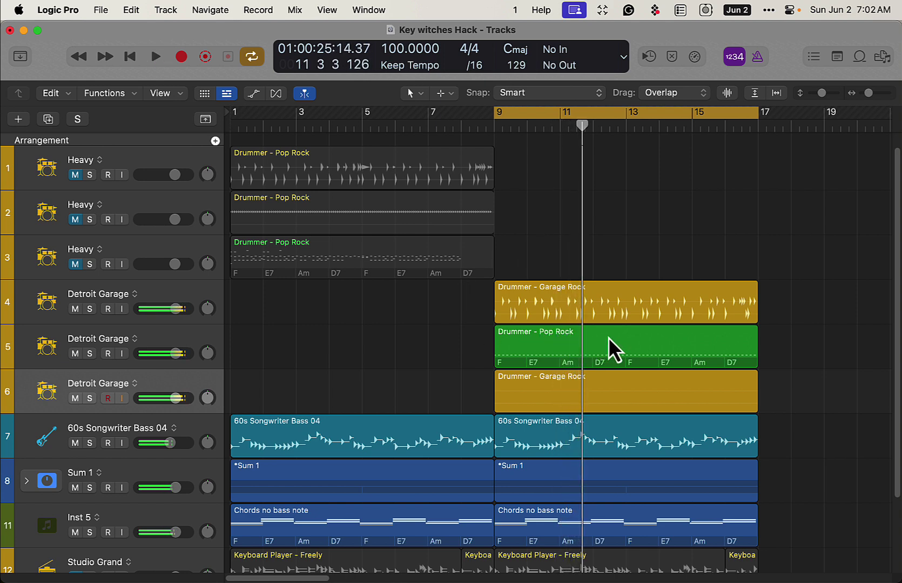
left_click(609, 338)
double_click(608, 337)
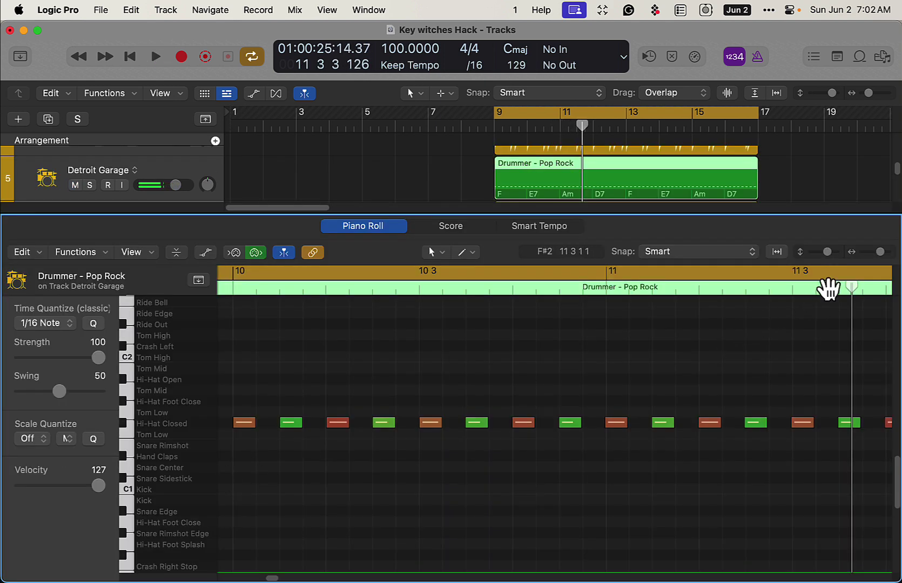
left_click(876, 258)
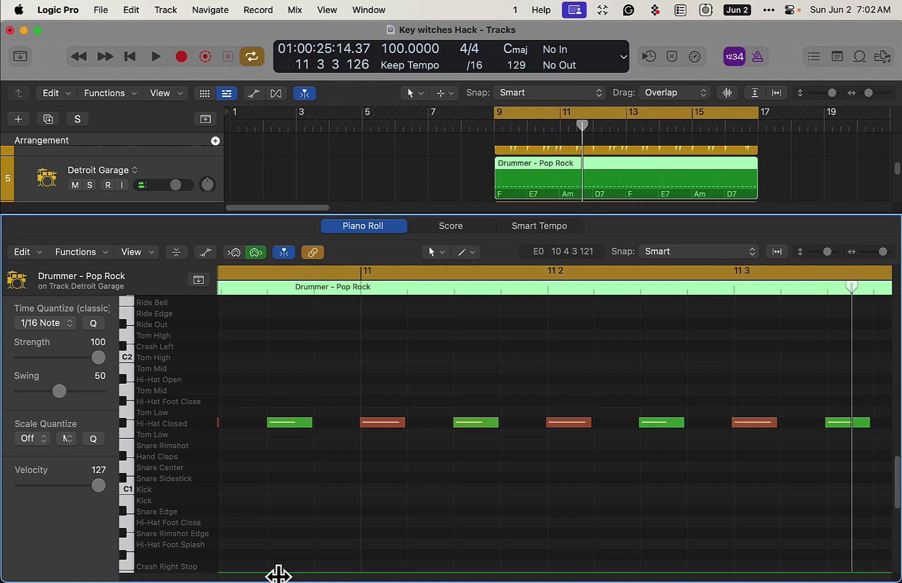
mouse_move(278, 573)
left_mouse_down()
mouse_move(243, 572)
mouse_move(268, 577)
left_mouse_up()
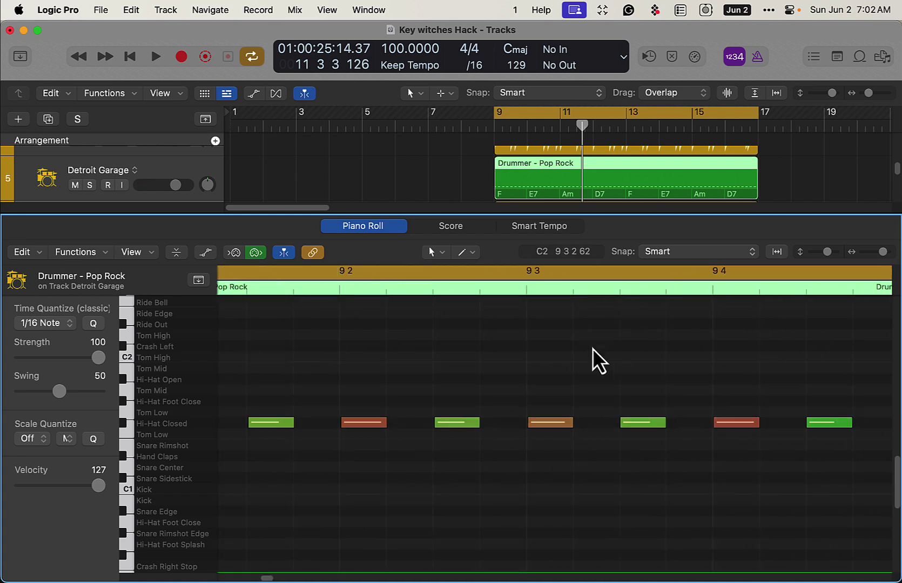
key("super+4")
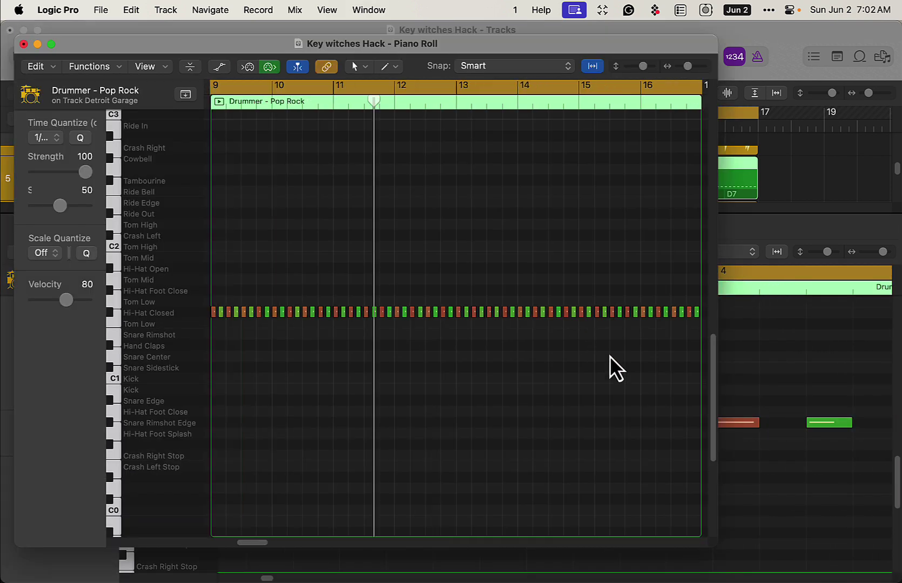
double_click(550, 46)
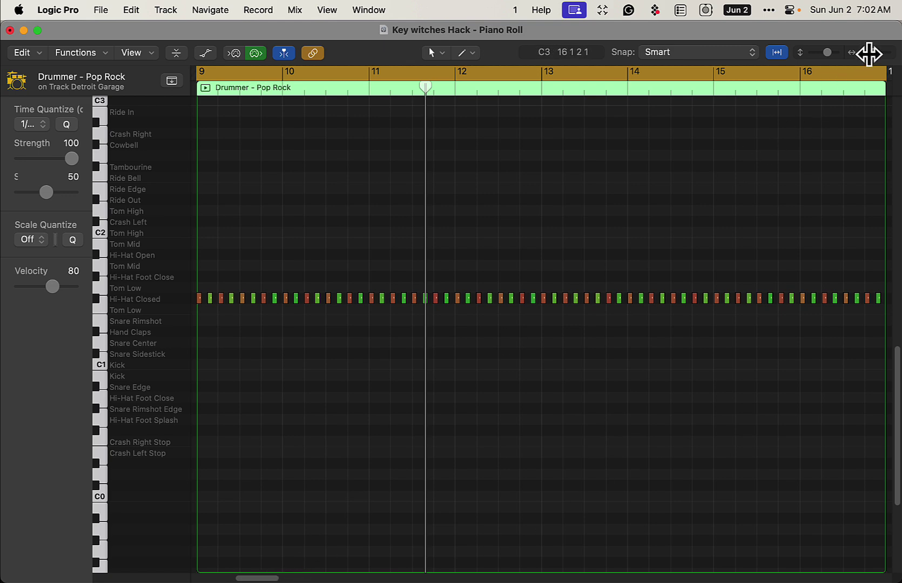
- Change an early bar-9 Hi-Hat Closed note to Hi-Hat Open and play it back
left_click_drag(868, 54, 871, 54)
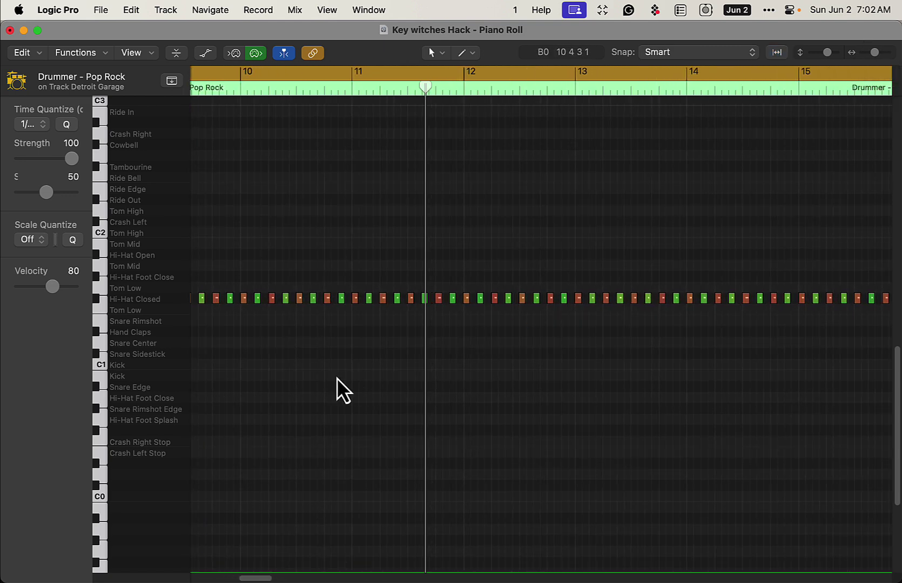
scroll(337, 378, "left", 10)
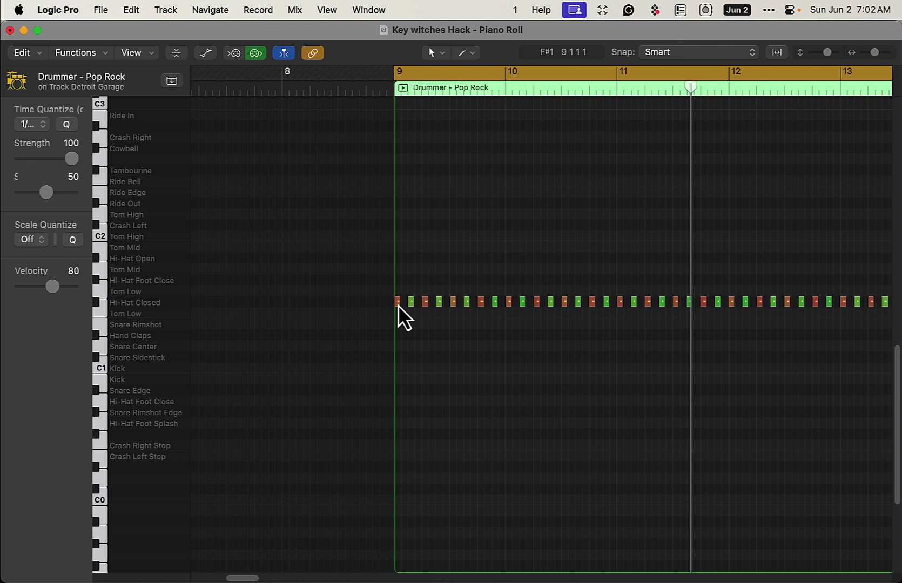
left_click_drag(398, 303, 440, 263)
key("space")
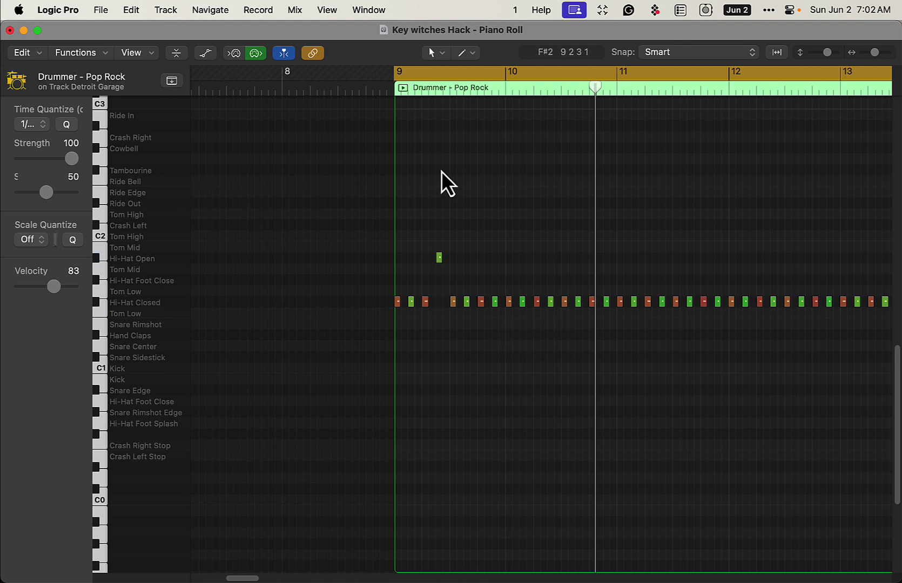
- Pencil in tambourine and cowbell hits across bars 9–10 and play them back
key("t")
key("p")
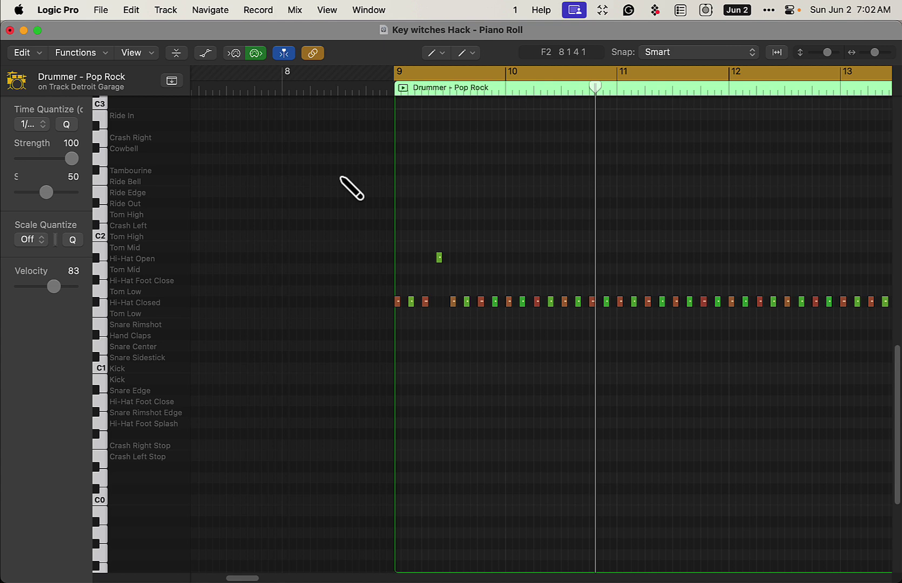
left_click(397, 169)
left_click(424, 170)
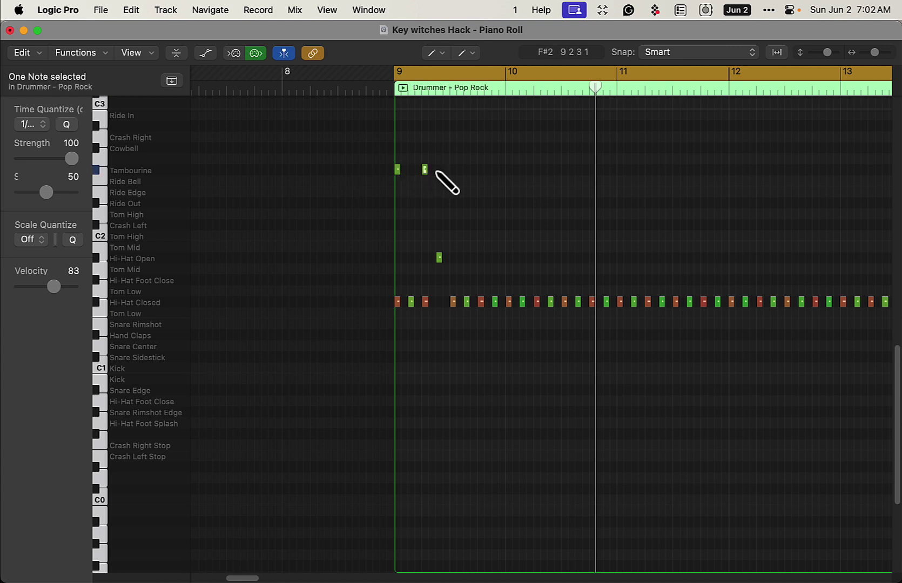
left_click(453, 169)
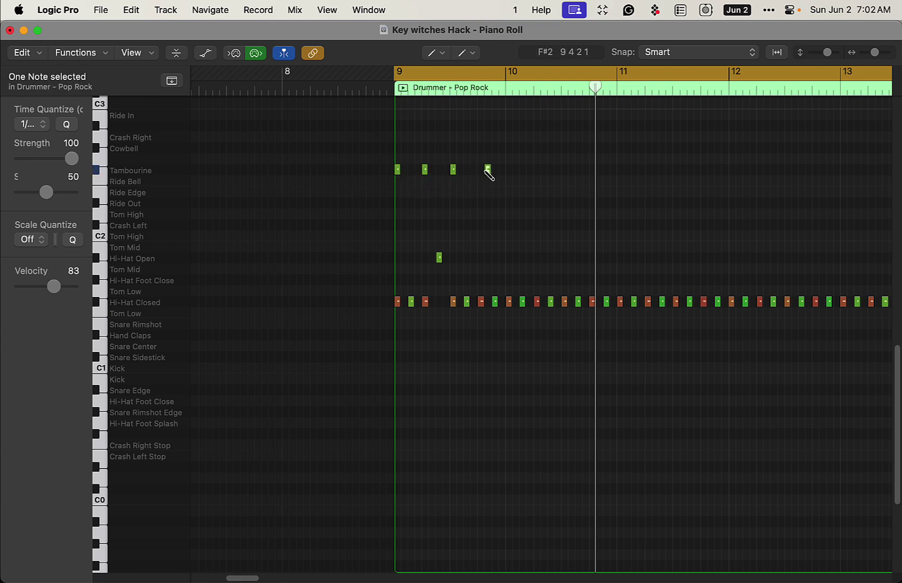
left_click(431, 147)
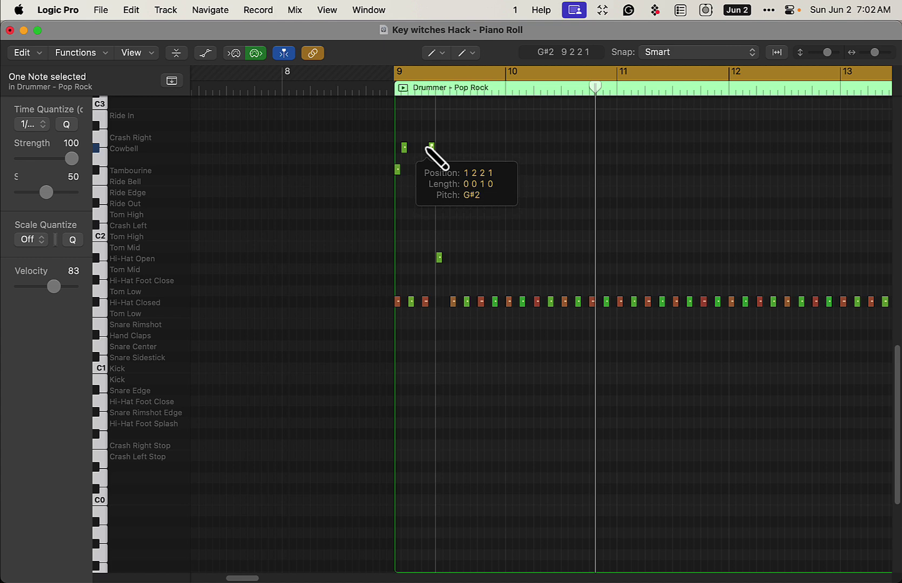
left_click(458, 147)
left_click(505, 147)
left_click(540, 147)
left_click(575, 148)
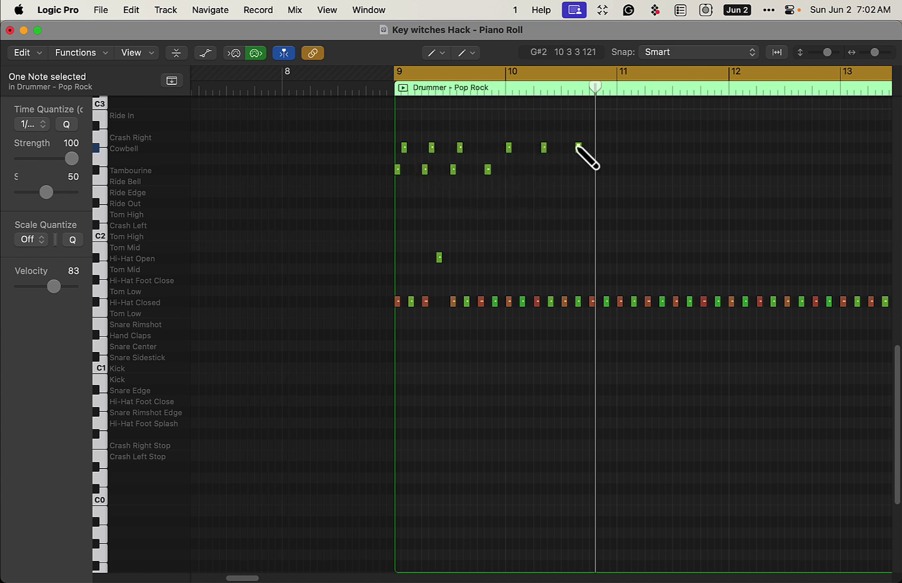
left_click(567, 169)
key("space")
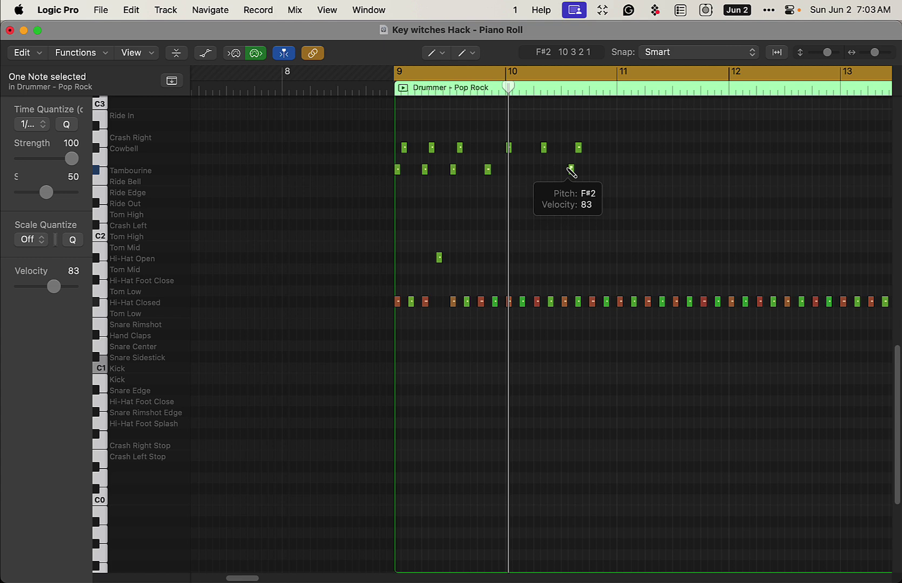
- Select all the new tambourine and cowbell notes and set their velocity to 127
right_click(634, 169)
mouse_move(641, 144)
left_mouse_down()
mouse_move(499, 195)
mouse_move(399, 206)
mouse_move(384, 222)
left_mouse_up()
left_click_drag(73, 286, 473, 288)
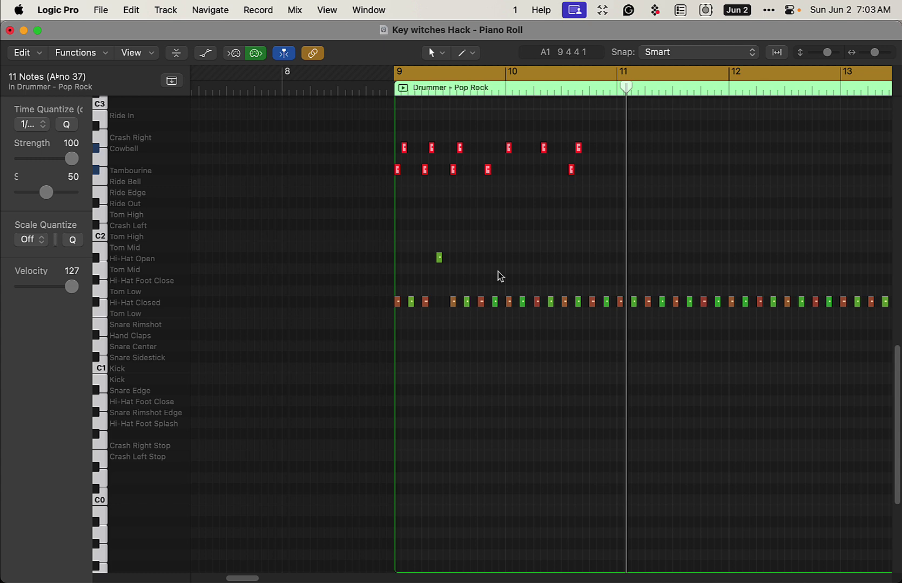
- Return to the arrangement with the mixer hidden and check track 4's Garage Rock drummer settings
key("super+w")
key("x")
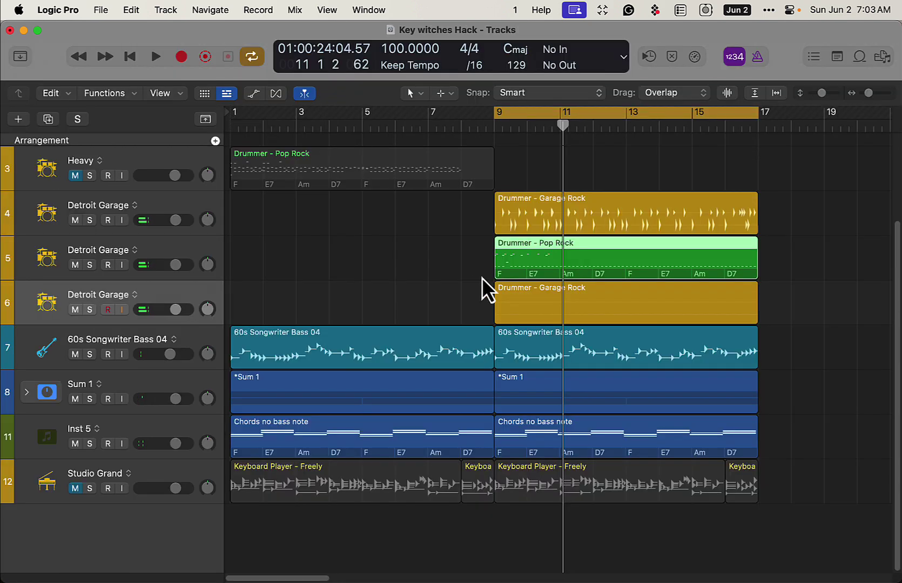
double_click(608, 217)
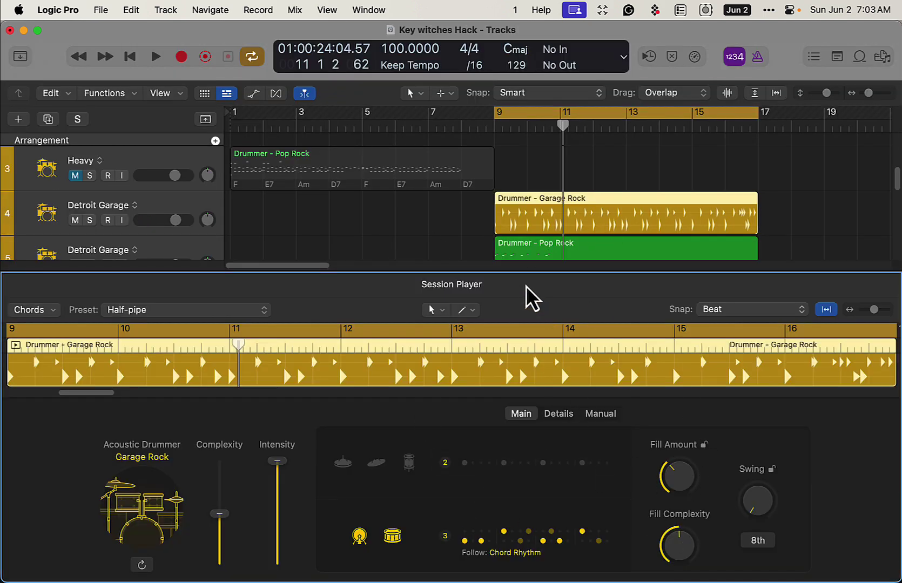
key("x")
key("x")
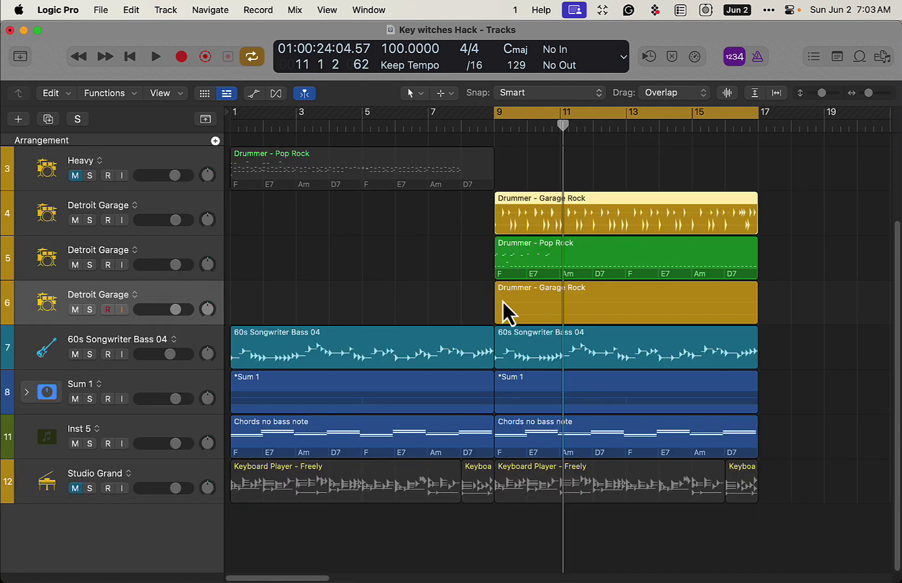
- Replace track 6's Garage Rock region with a Pop Rock region at bars 9–17, moving the track above track 5
left_click(547, 303)
key("Delete")
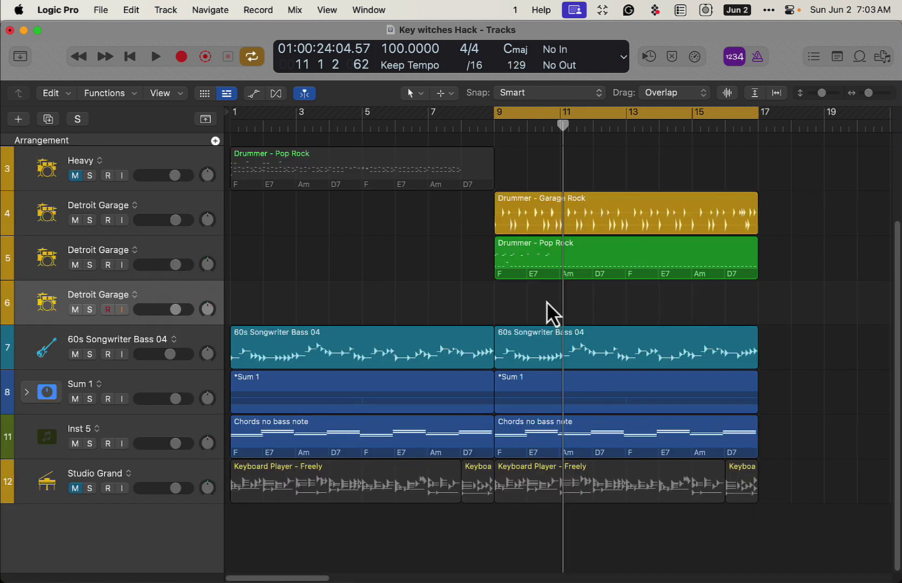
left_click(236, 303)
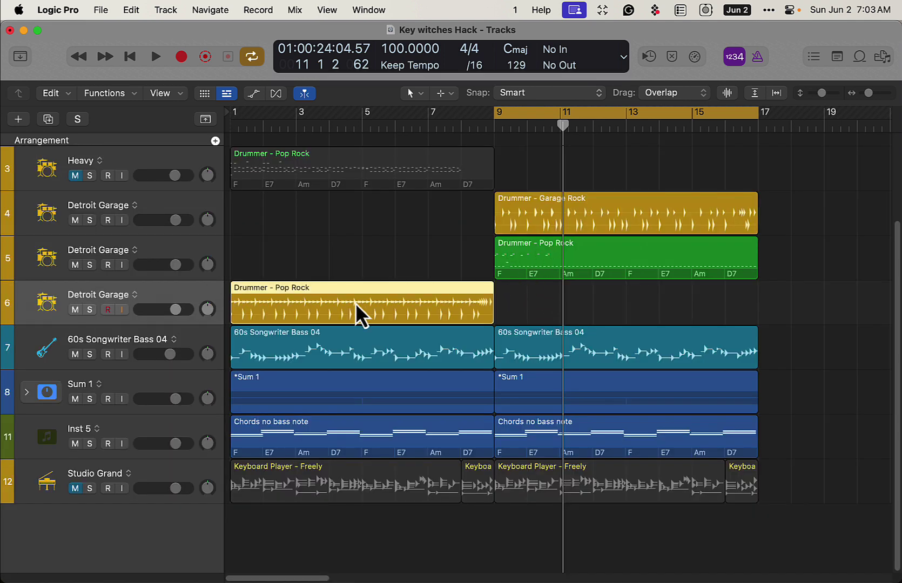
left_click_drag(317, 294, 577, 296)
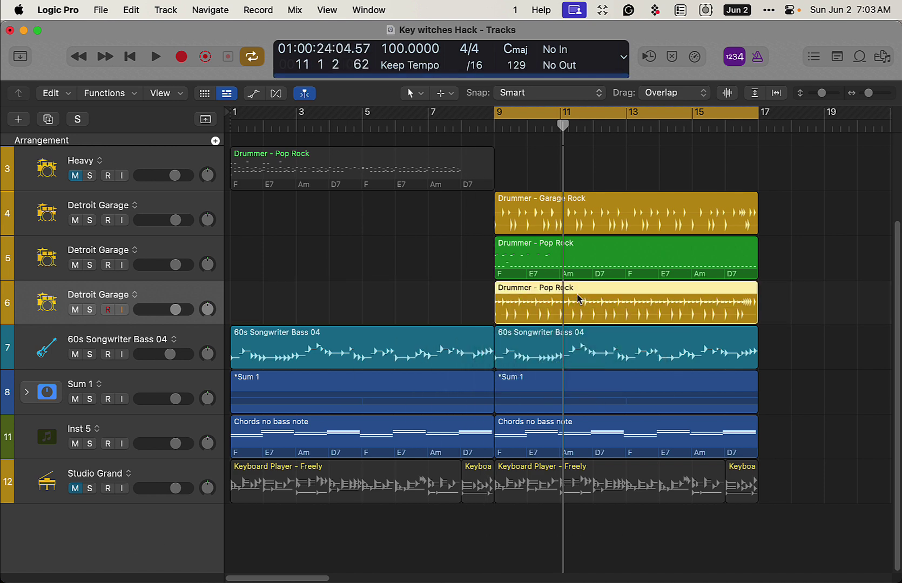
left_click_drag(200, 305, 204, 259)
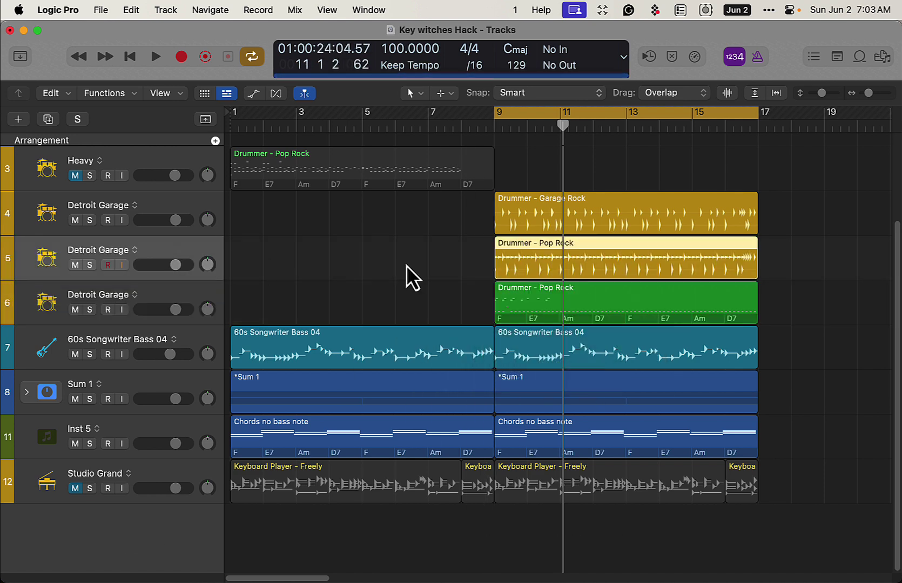
- Select the three Detroit Garage tracks and combine them into a summing track stack, Sum 2
right_click(137, 212)
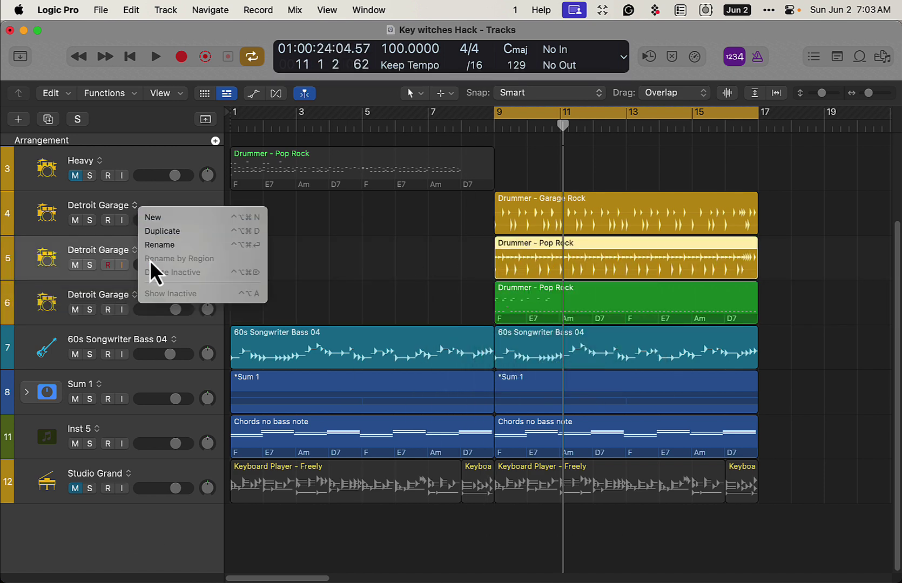
left_click(188, 201)
left_click(192, 199)
left_click(189, 292, "shift")
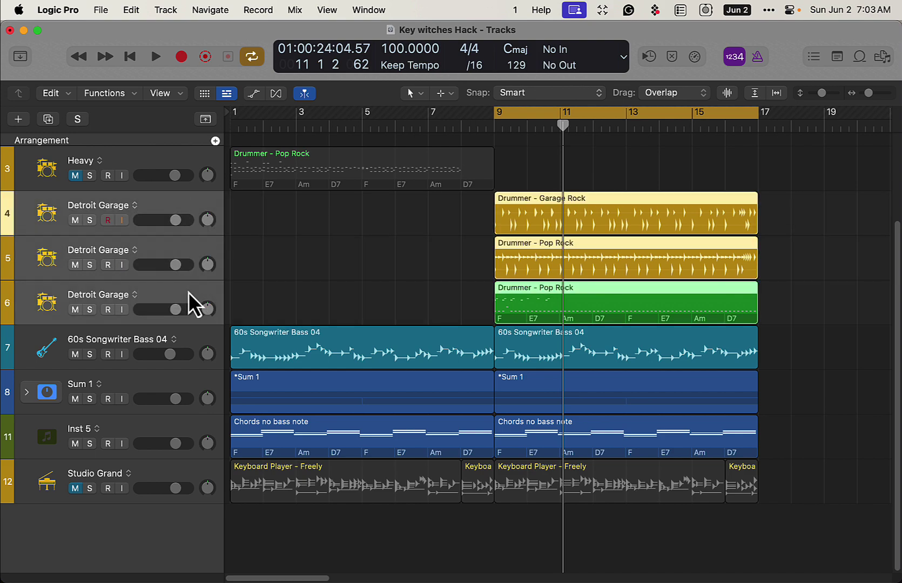
key("super+shift+d")
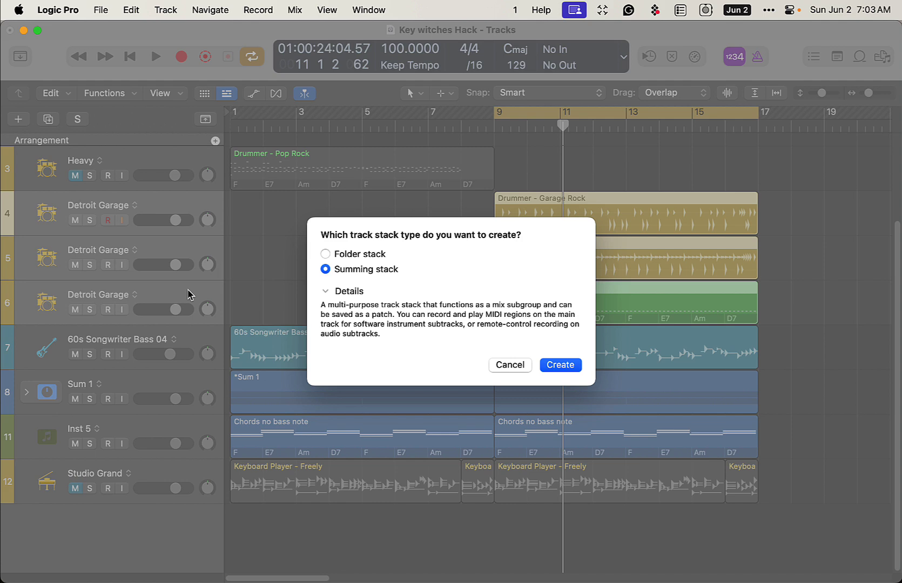
left_click(560, 366)
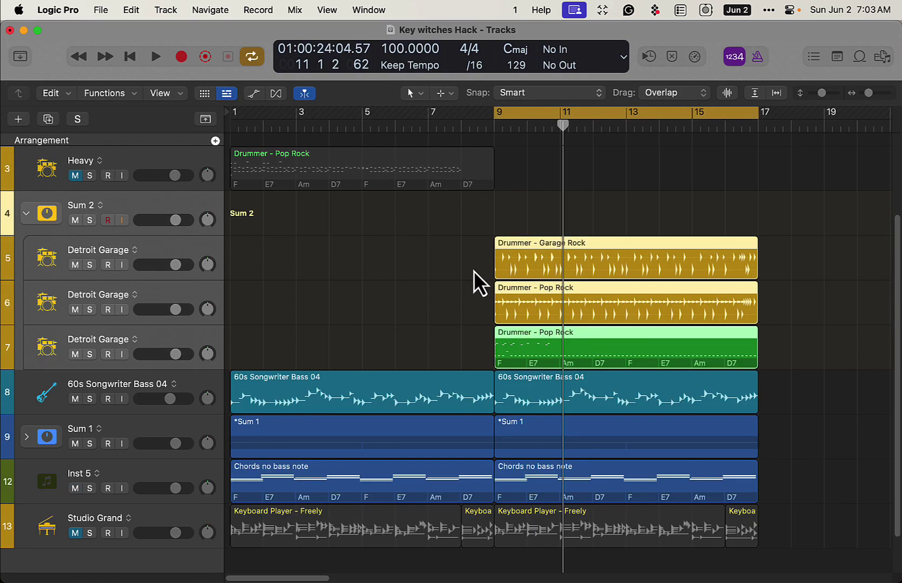
left_click(27, 213)
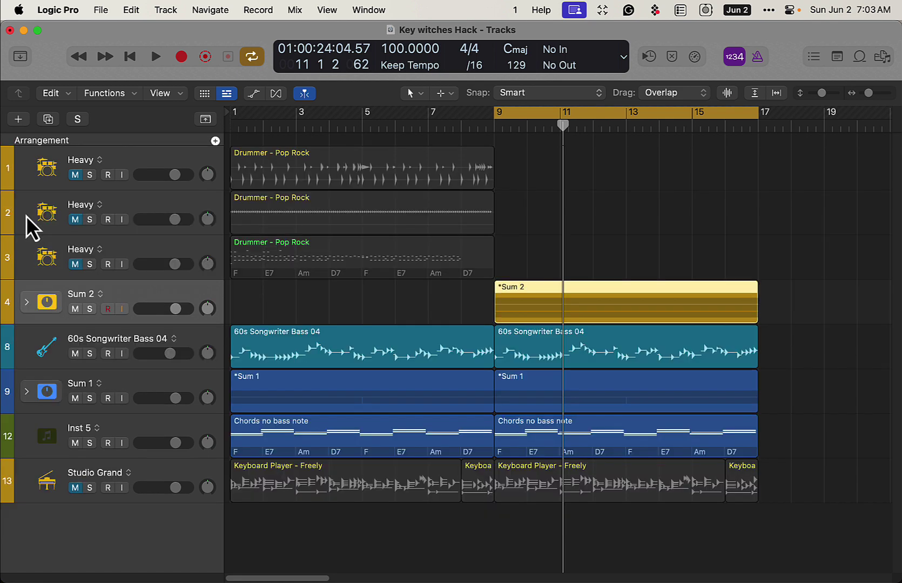
left_click(27, 304)
- Disable the snare in the Garage Rock drummer region's Session Player pattern
scroll(824, 444, "down", 5)
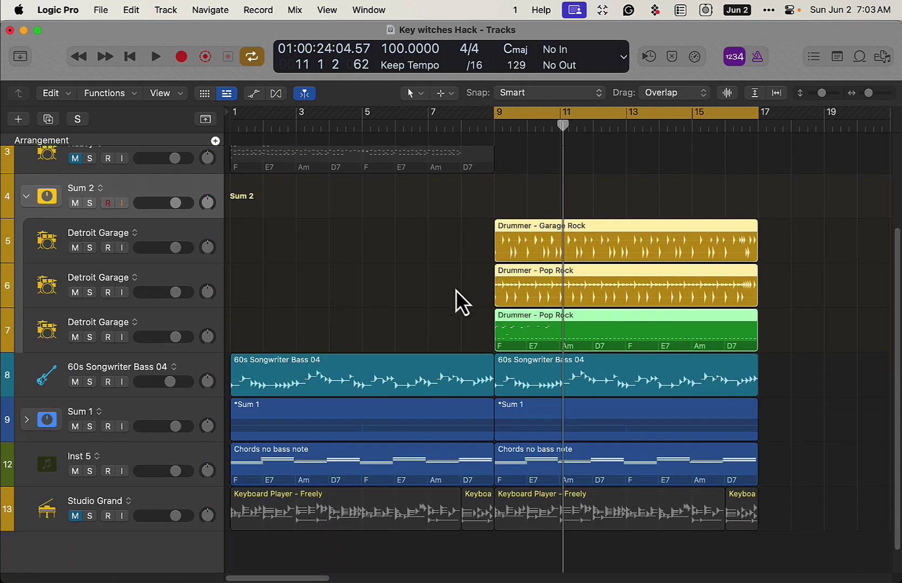
left_click(422, 280)
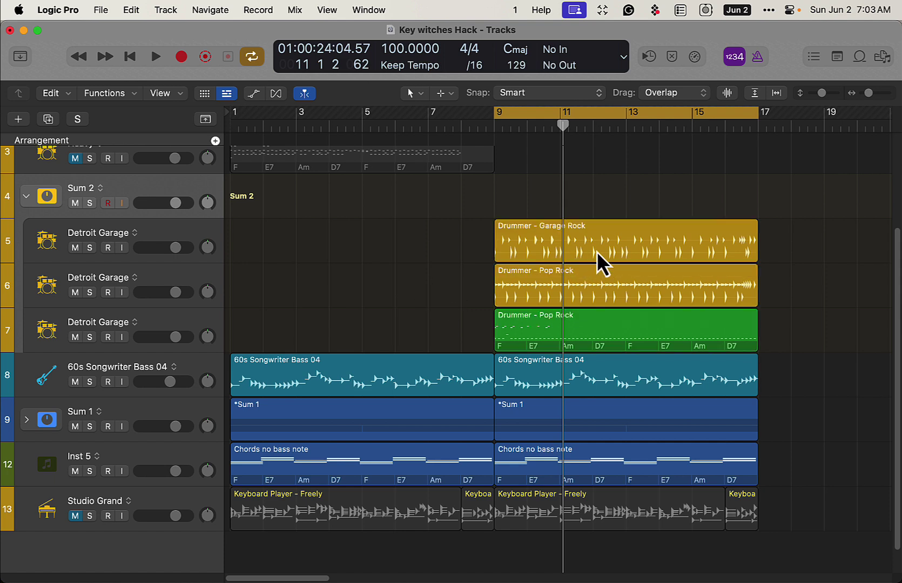
double_click(583, 255)
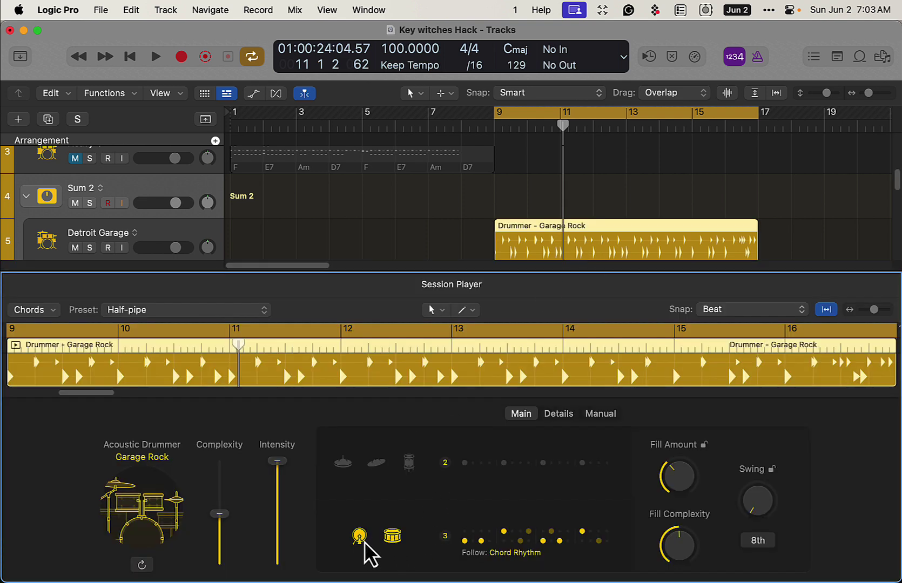
left_click(390, 540)
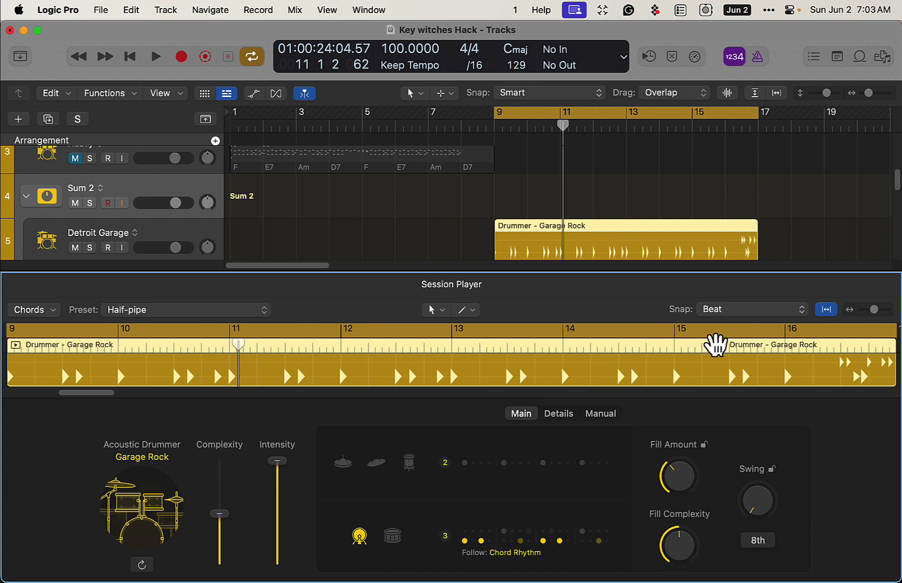
key("e")
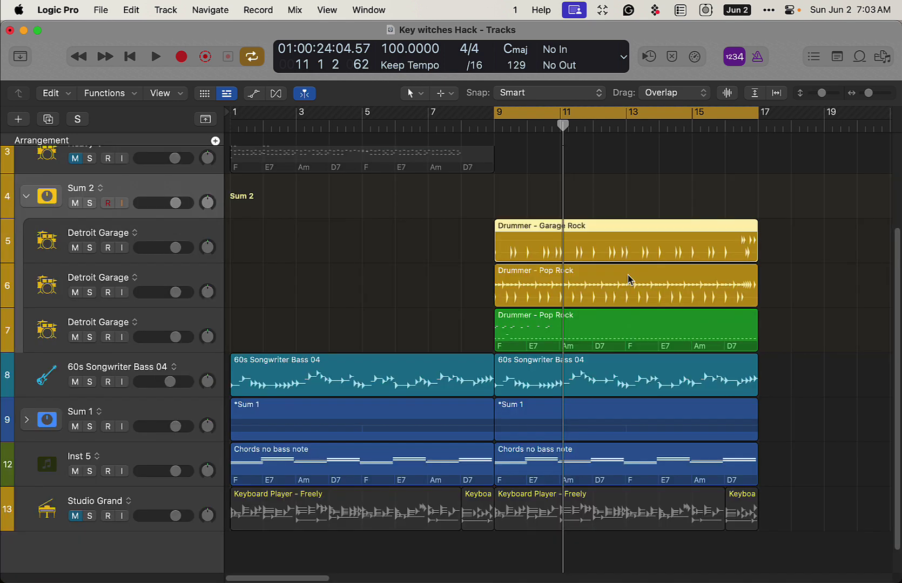
- Make the Pop Rock drummer snare-only by disabling hi-hat and kick, with 0% fills and higher complexity
double_click(602, 291)
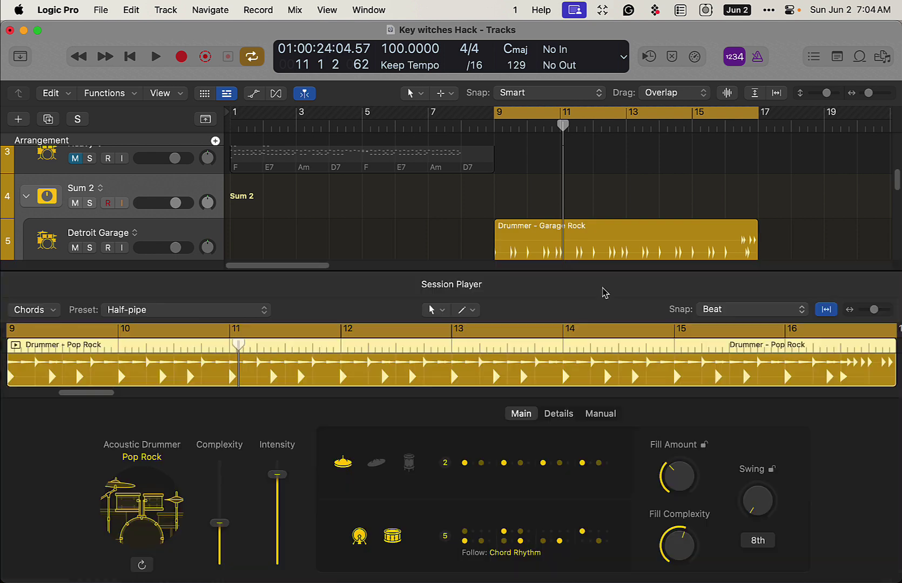
left_click(345, 464)
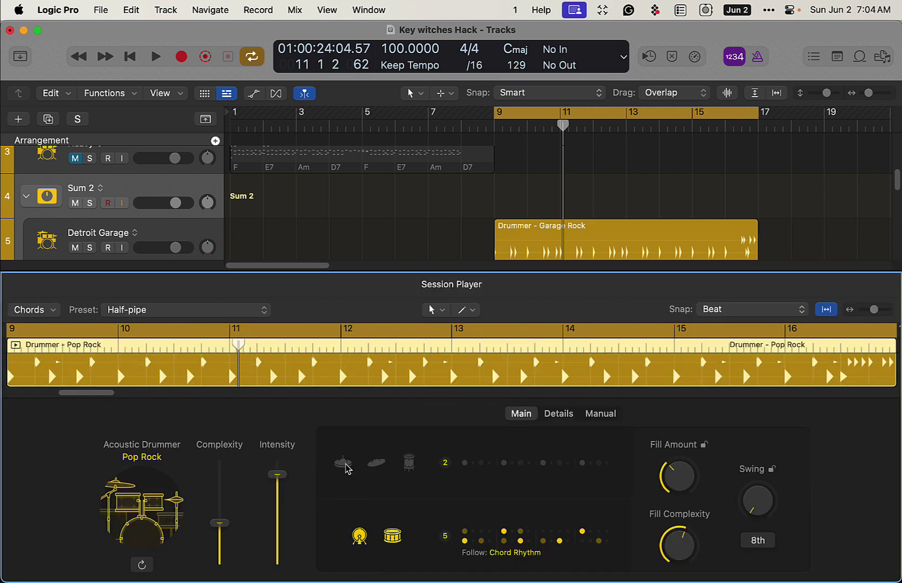
left_click(359, 536)
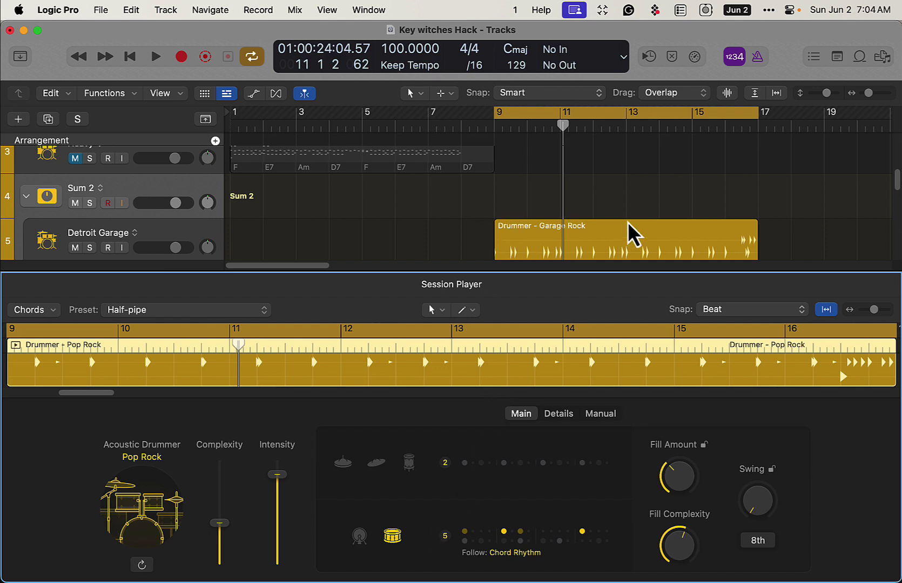
left_click_drag(670, 483, 689, 566)
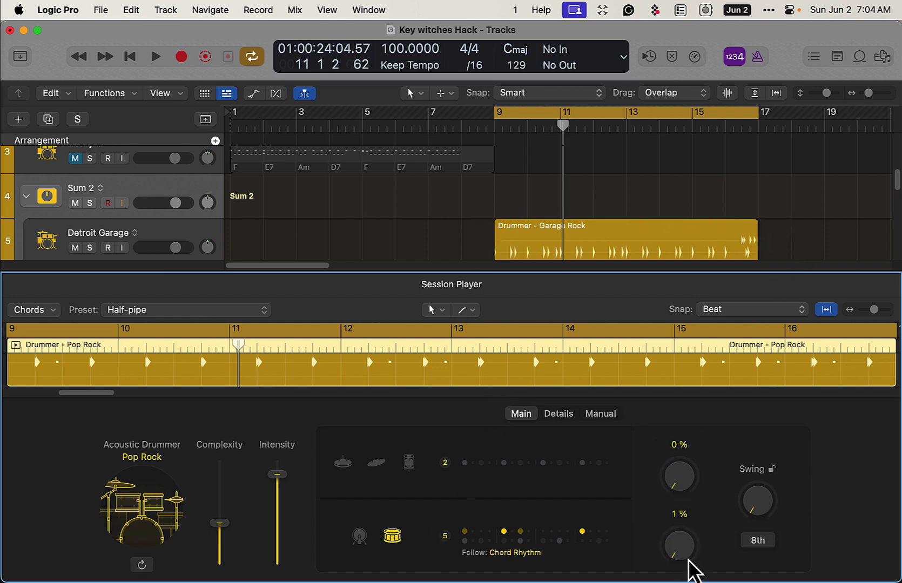
scroll(774, 231, "down", 4)
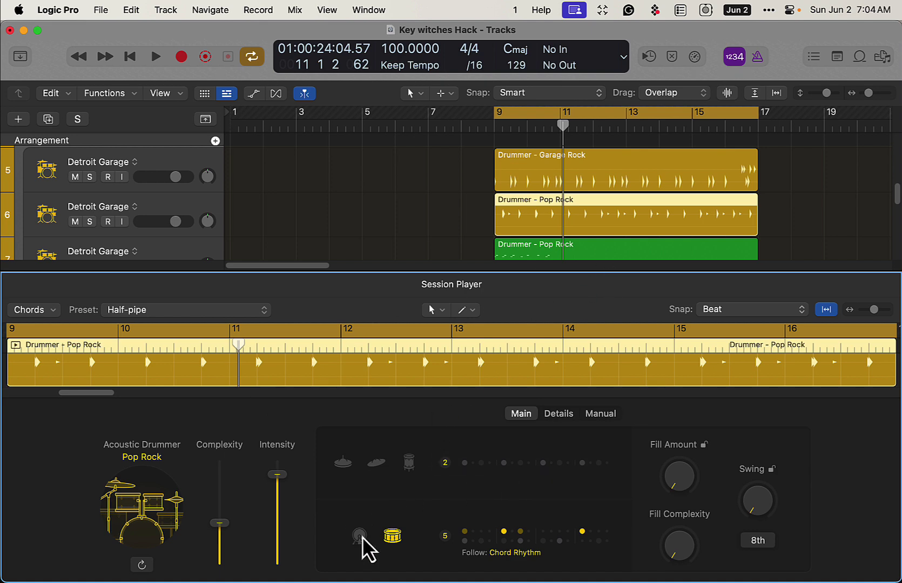
left_click_drag(221, 523, 229, 474)
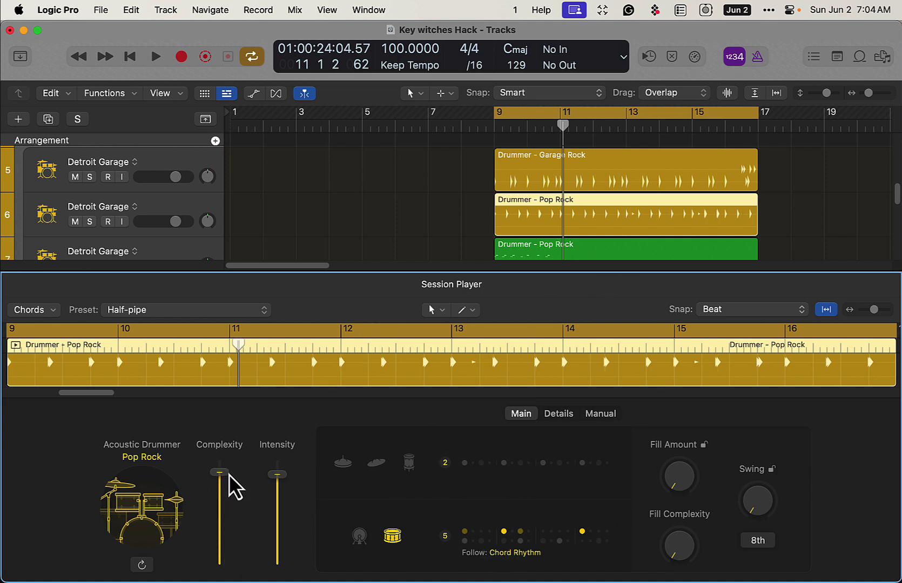
- Audition from bar 9, lower the complexity slightly, then loop and play bar 16
key("space")
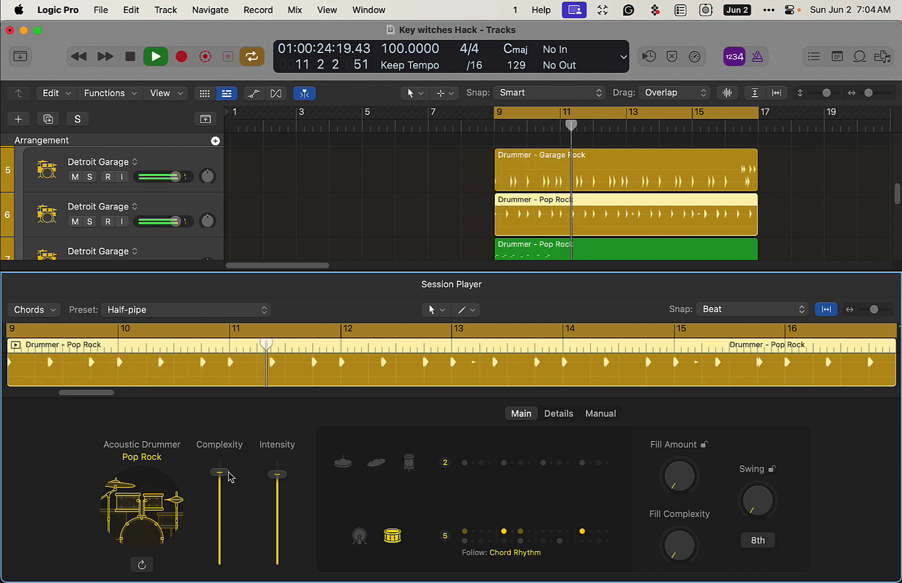
left_click_drag(219, 473, 219, 506)
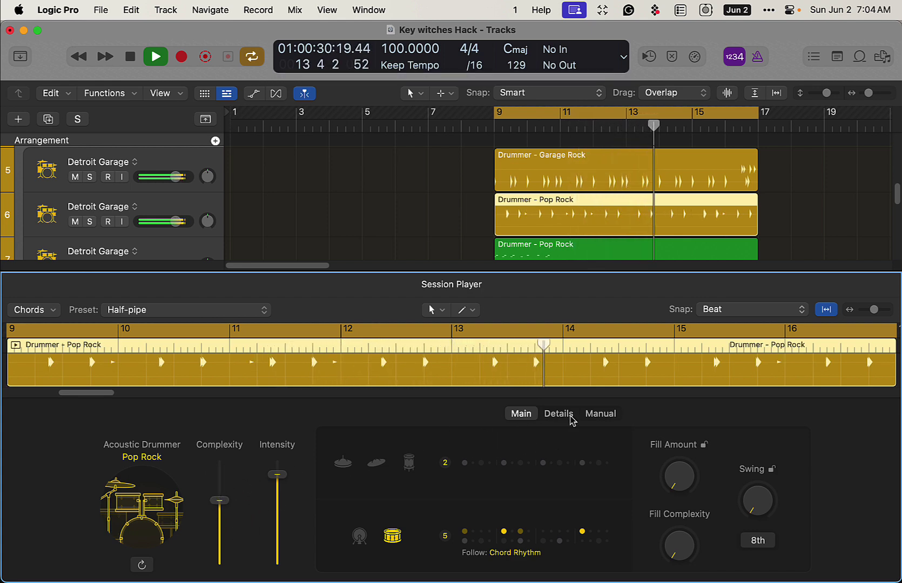
key("space")
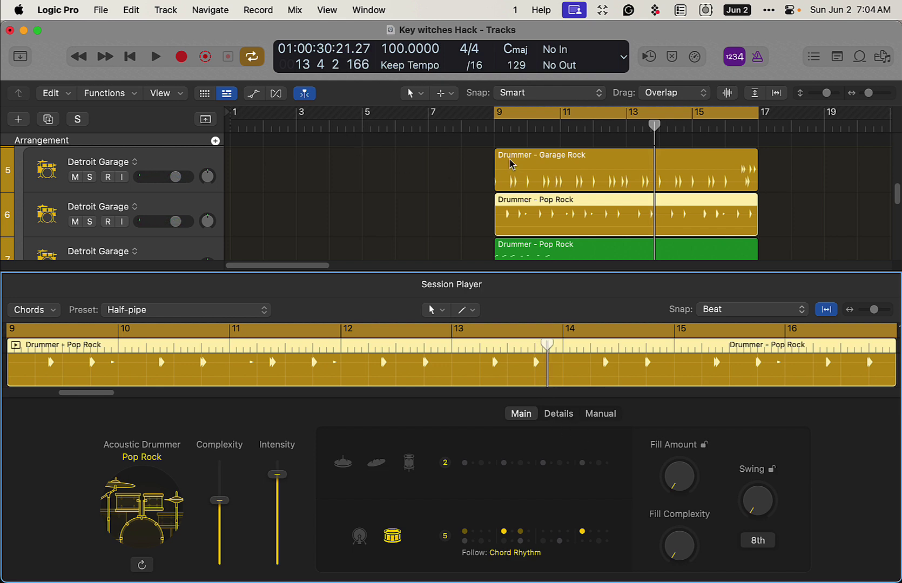
left_click_drag(729, 125, 757, 125)
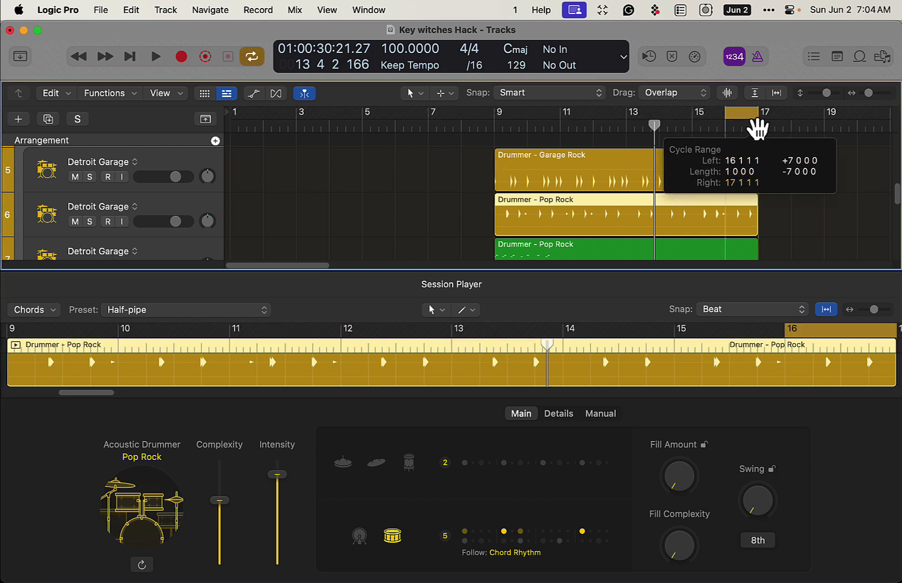
key("space")
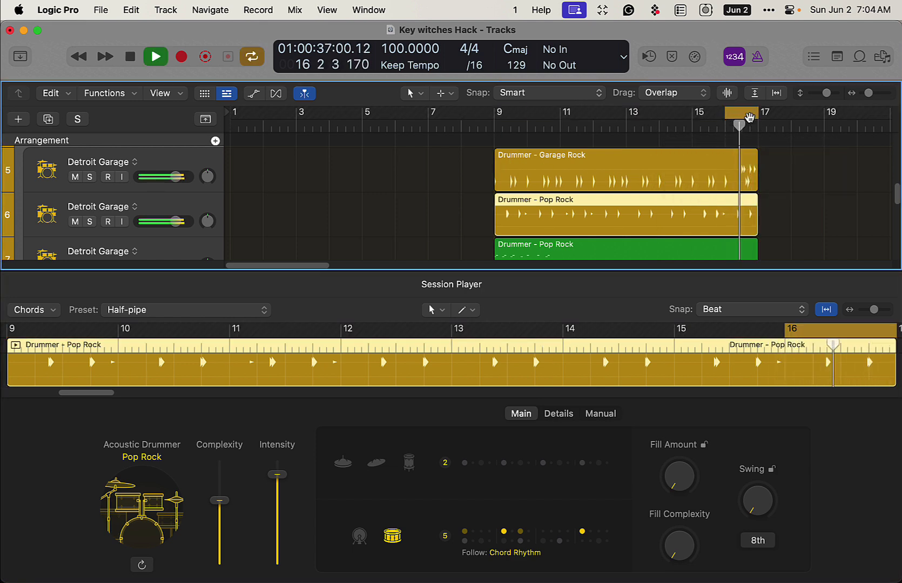
key("space")
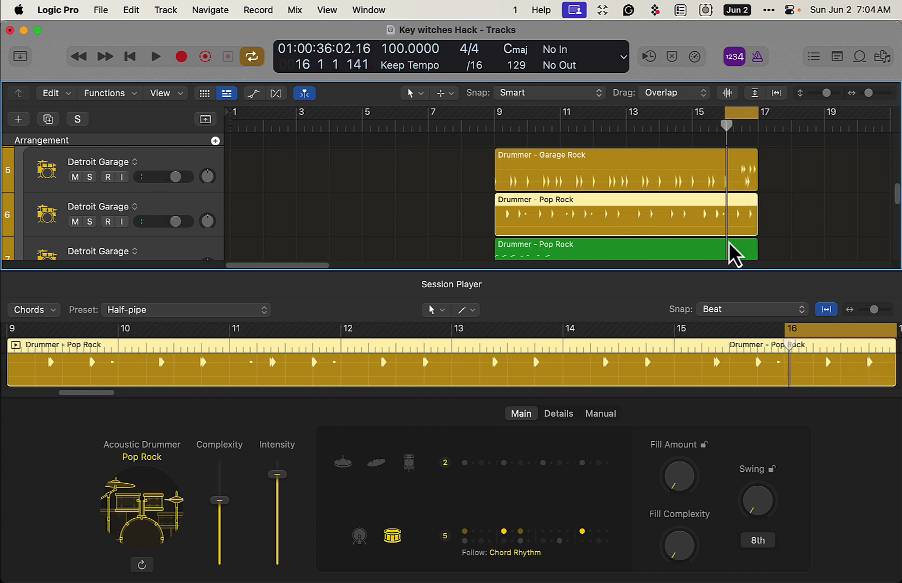
- Reset the loop to bars 9–17 and open the green Pop Rock region's notes in the Piano Roll
key("x")
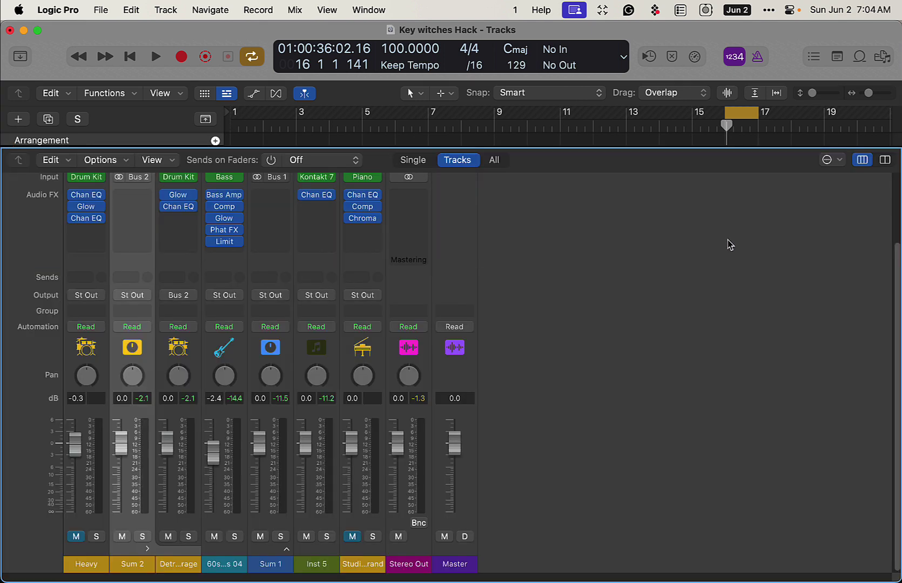
key("x")
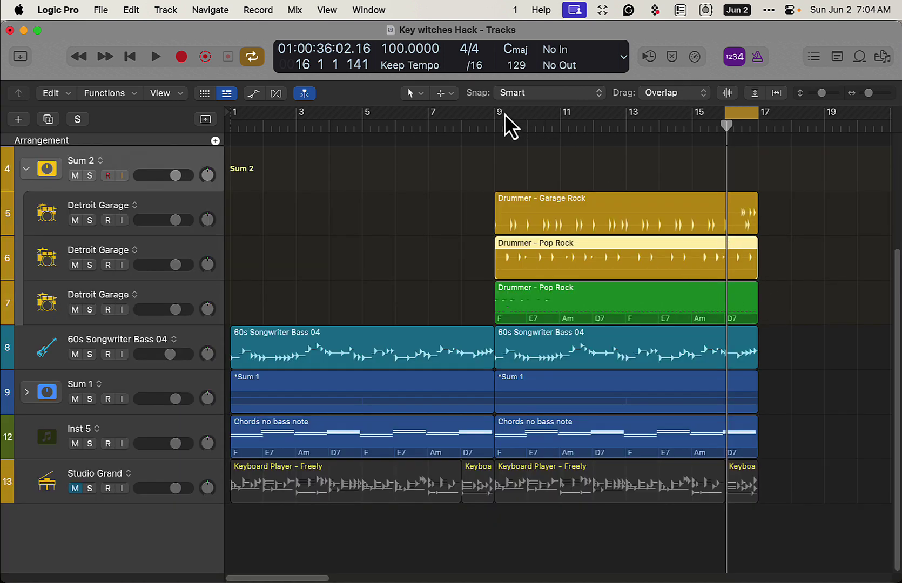
left_click_drag(504, 114, 745, 141)
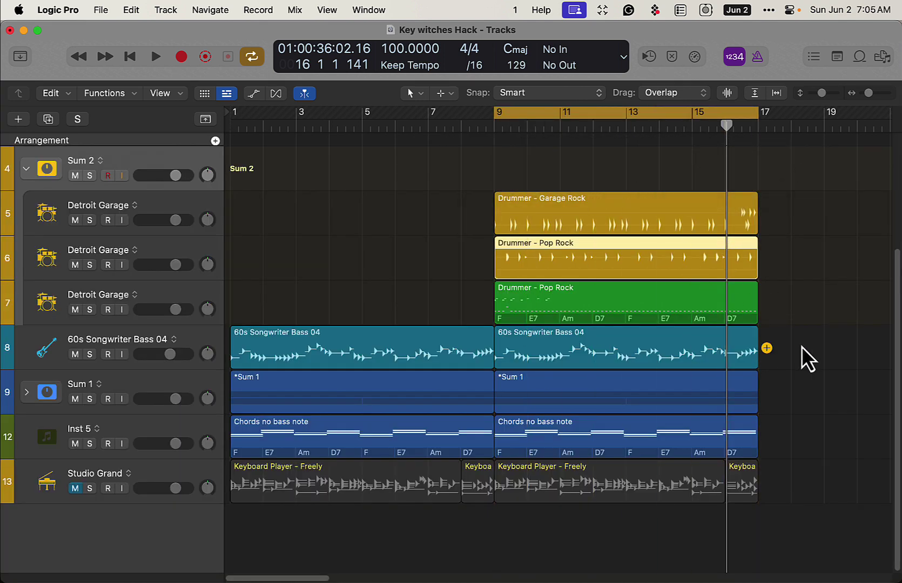
double_click(570, 304)
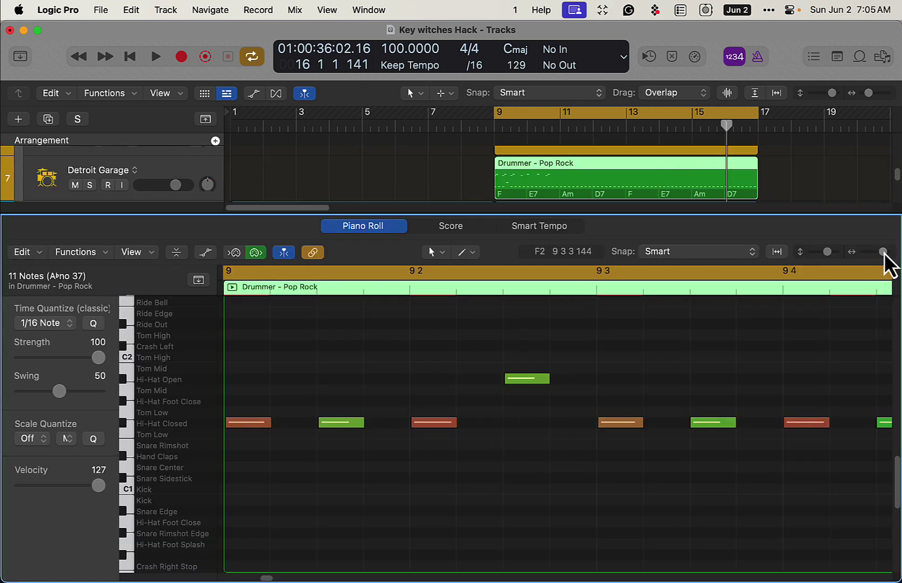
left_click_drag(884, 252, 881, 252)
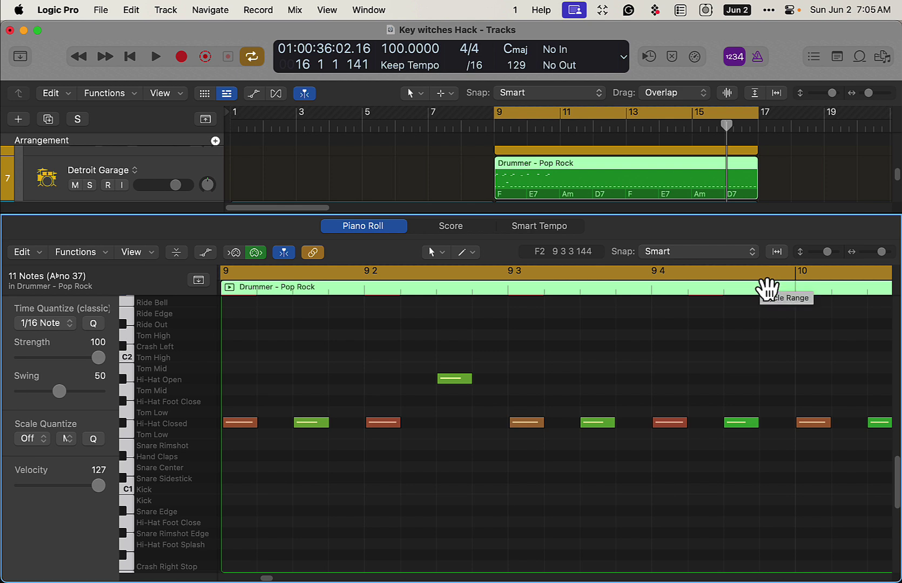
- Close the Piano Roll, deselect the region, and narrow the loop to bars 9–11
key("p")
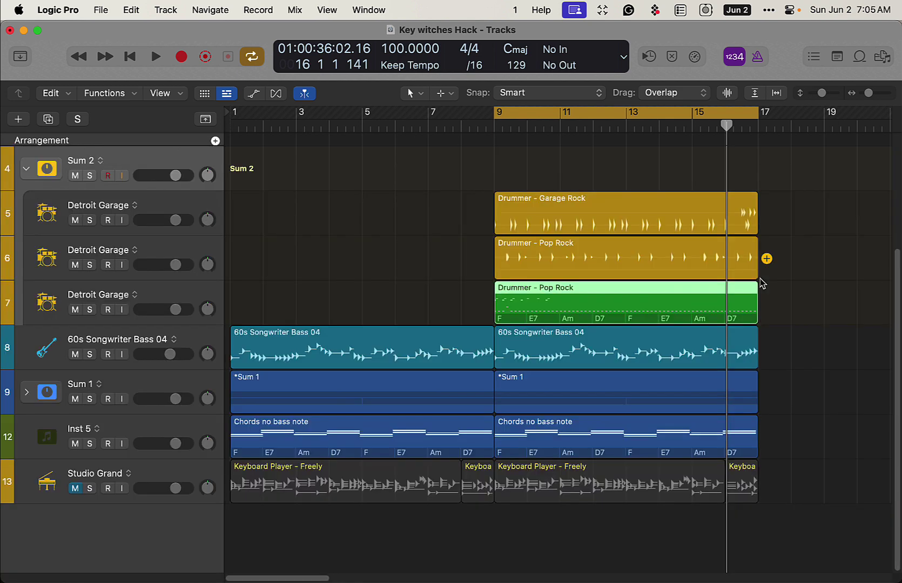
left_click(764, 345)
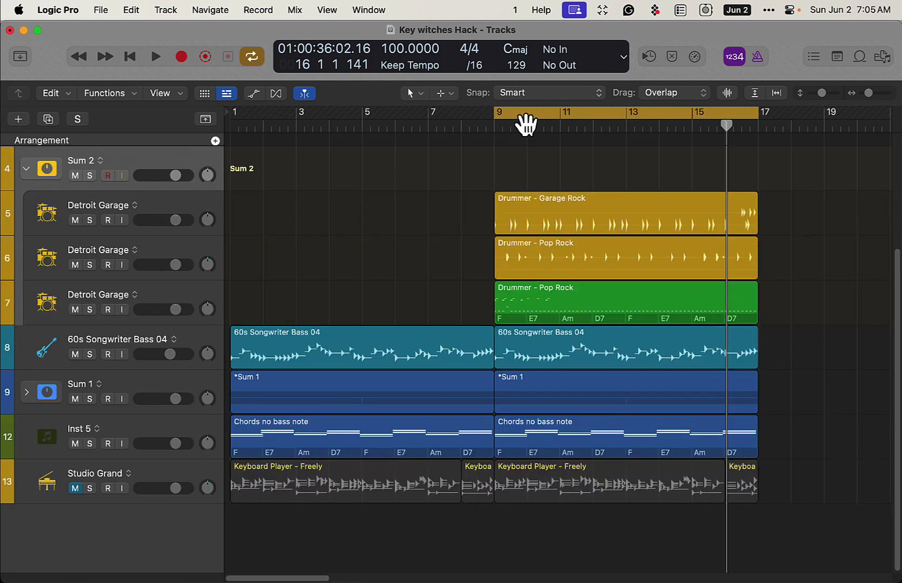
left_click_drag(525, 124, 546, 131)
- While looping bars 9–11, move three closed hi-hat notes up to the Ride Out row
double_click(559, 293)
key("space")
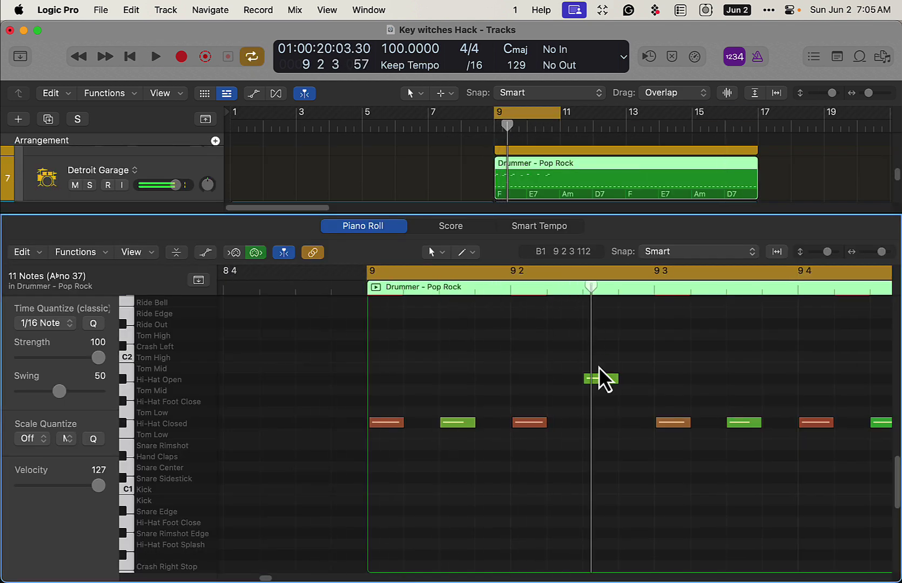
left_click(391, 428)
left_click_drag(456, 426, 456, 329)
left_click_drag(745, 422, 746, 324)
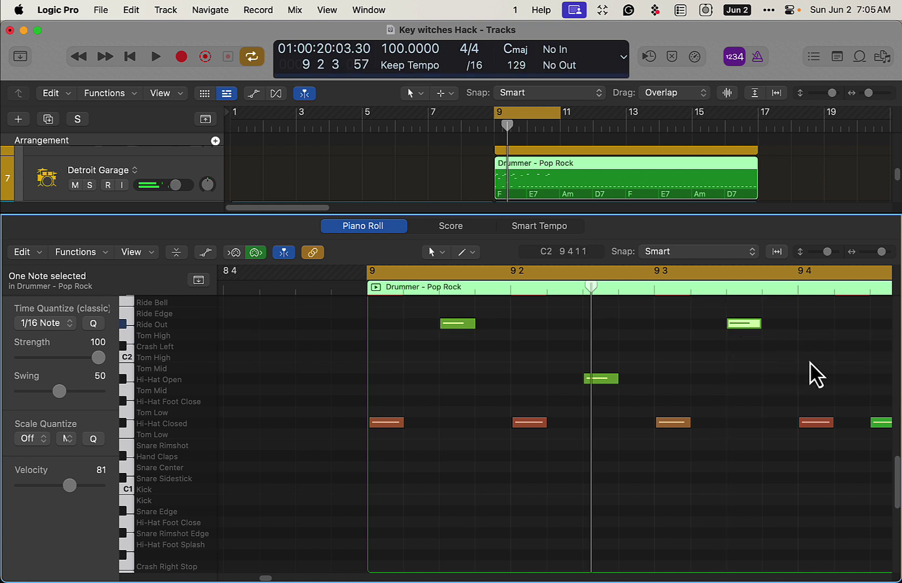
scroll(268, 580, "right", 5)
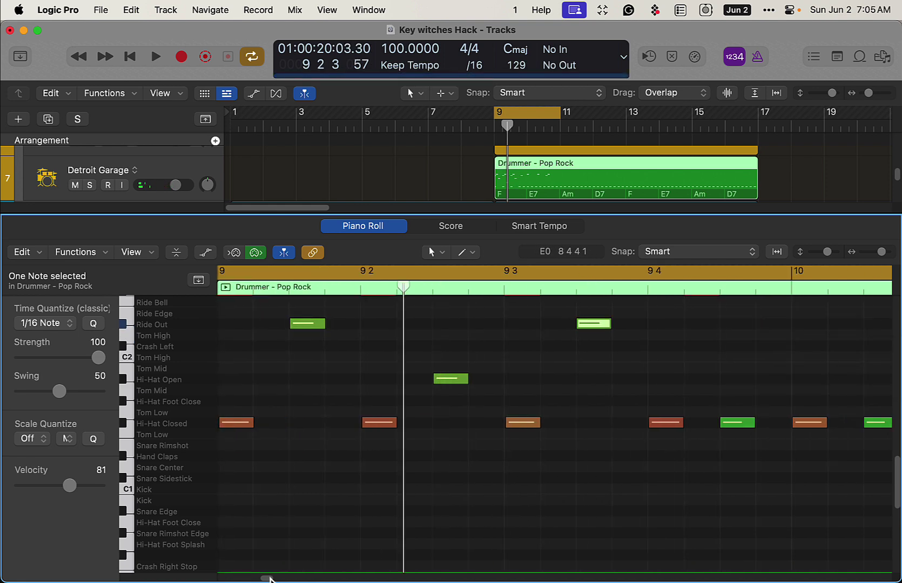
left_click_drag(846, 425, 850, 331)
key("space")
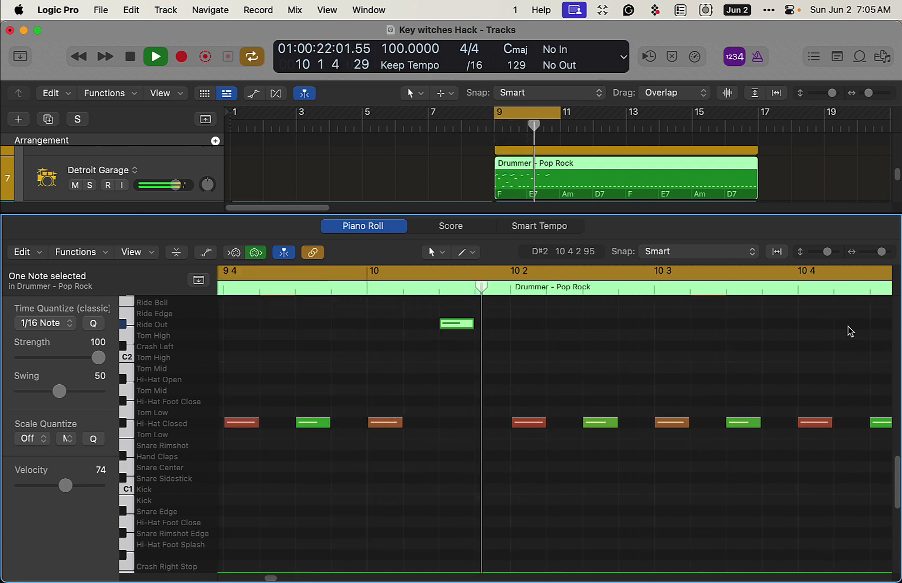
key("space")
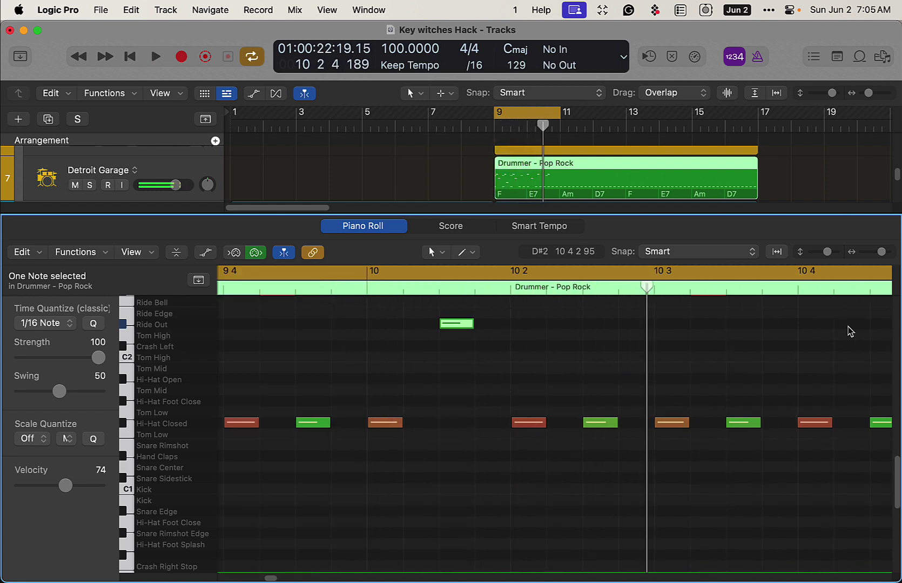
key("e")
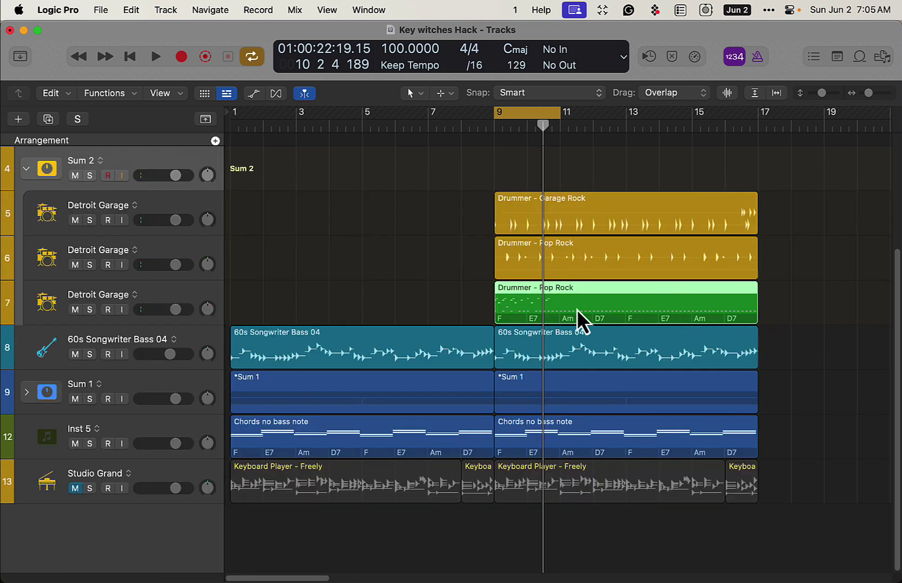
- Open the track 6 Pop Rock drummer's settings, briefly comparing the Garage Rock drummer
double_click(532, 258)
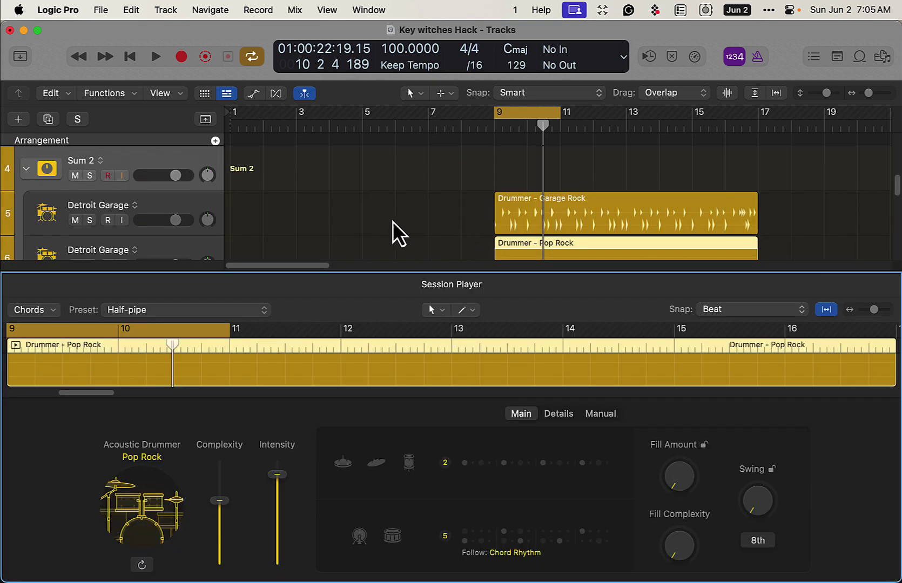
scroll(391, 223, "down", 3)
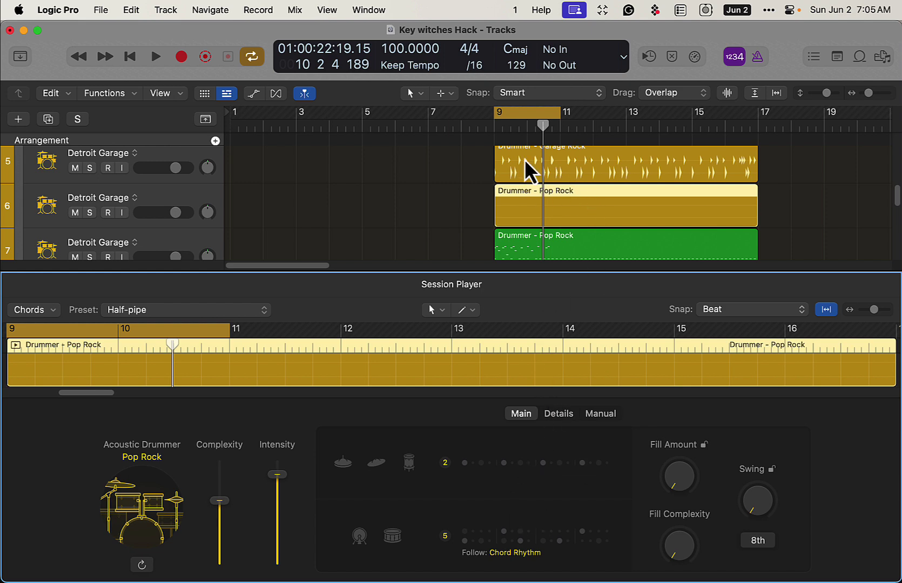
left_click(589, 173)
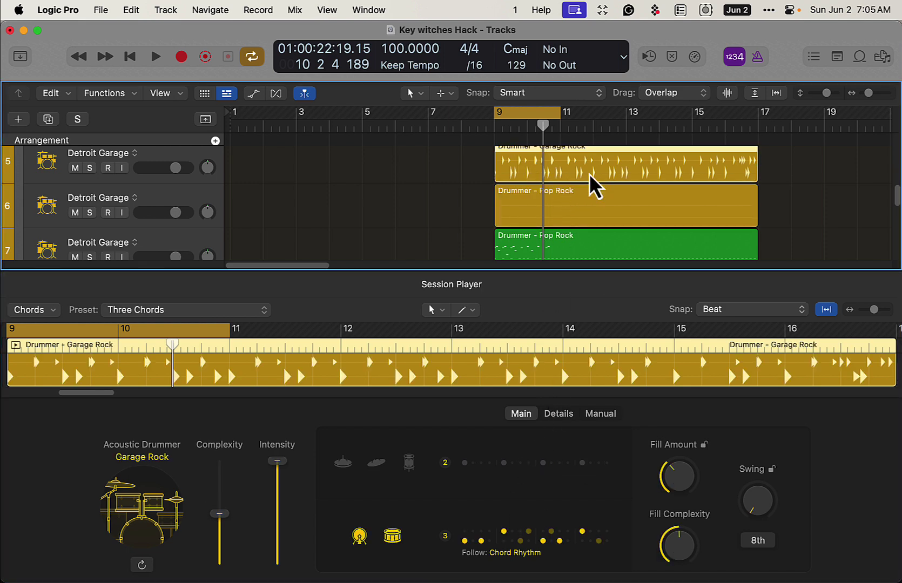
left_click(585, 210)
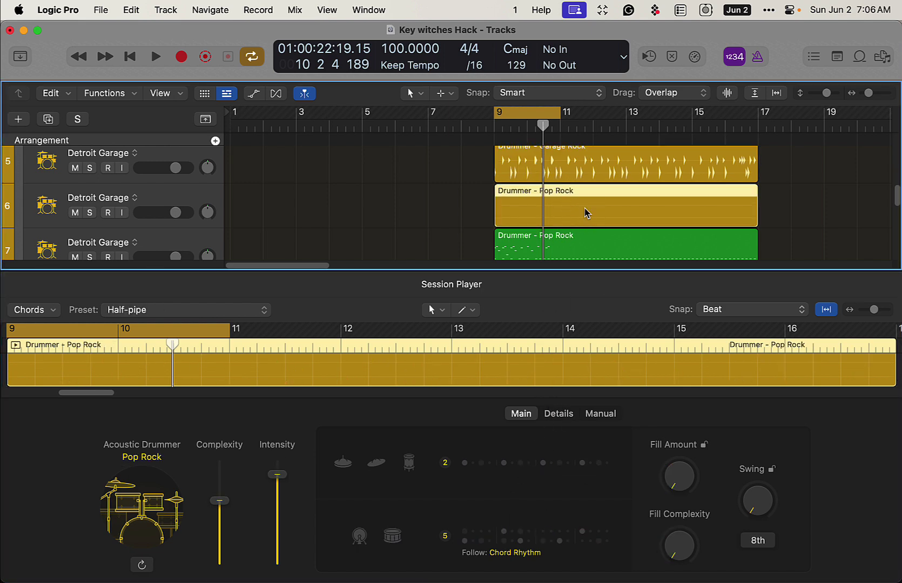
left_click(515, 554)
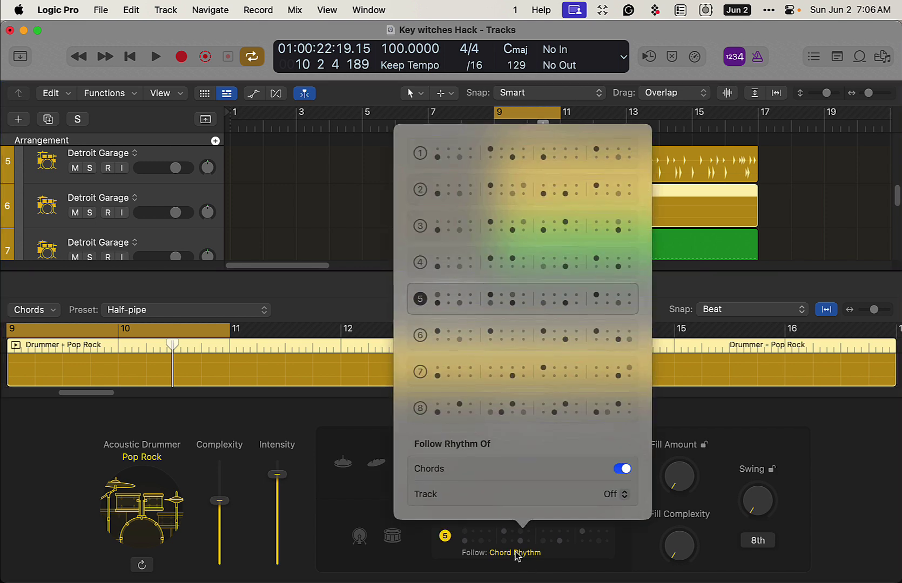
left_click(515, 554)
- Set the Pop Rock drummer's Percussion to Shaker 1 and play it back in the Piano Roll
left_click(559, 414)
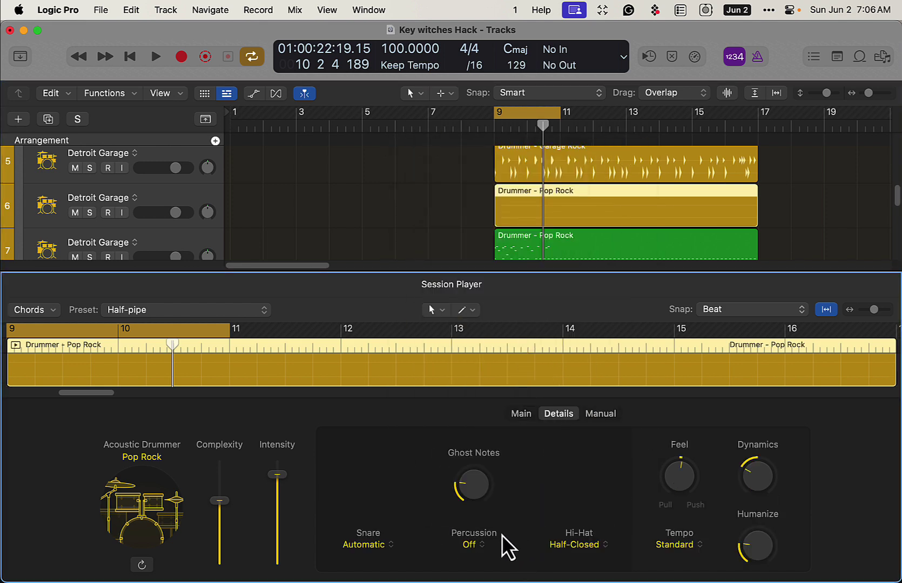
left_click(481, 546)
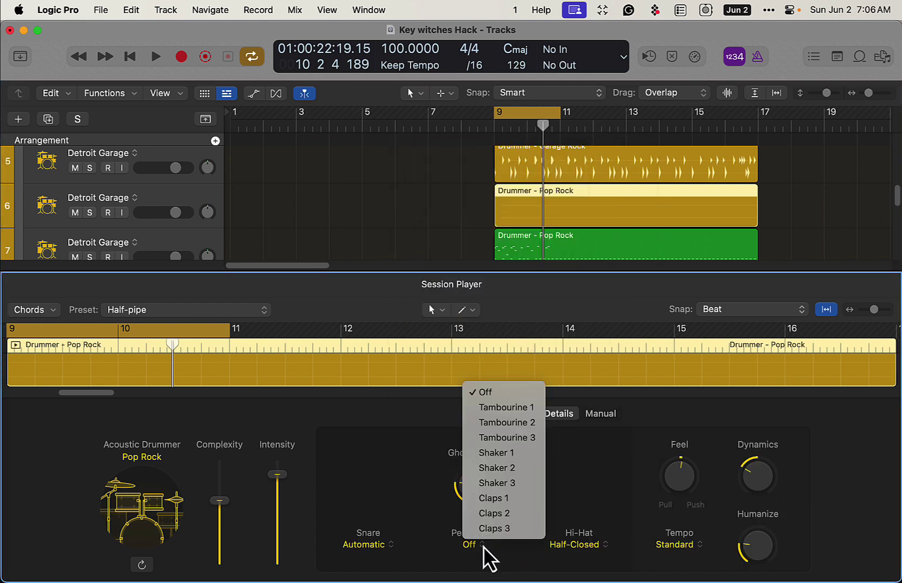
left_click(509, 454)
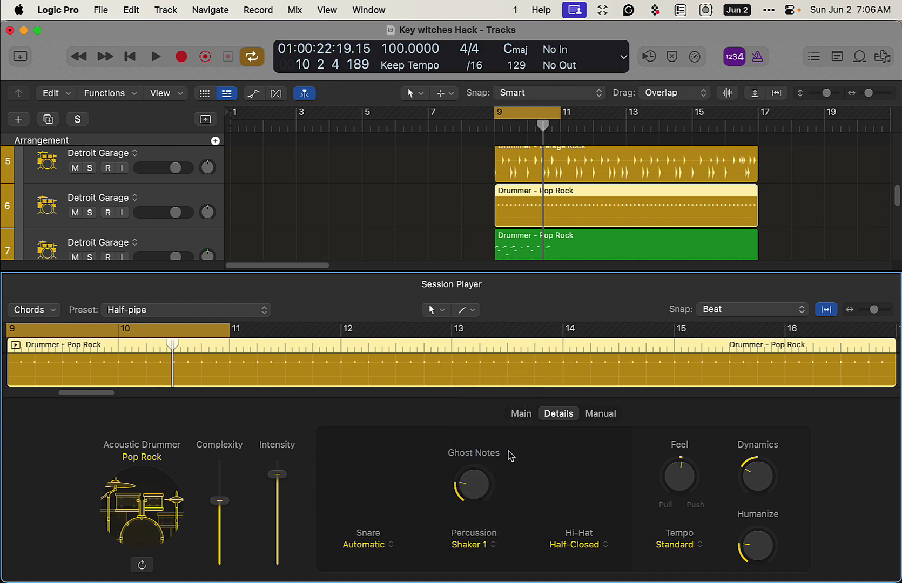
key("p")
key("space")
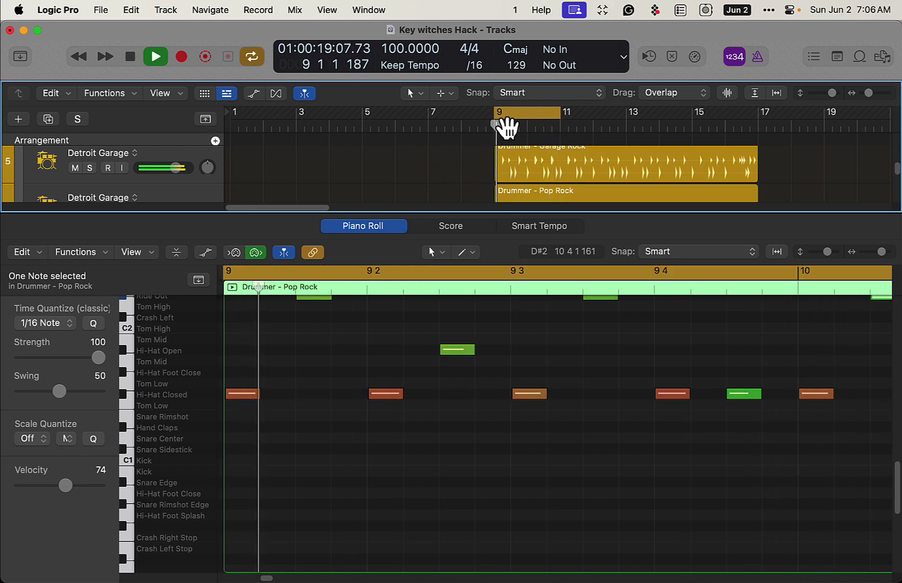
- Drag the cycle range in the ruler to span bars 9–17
left_click_drag(497, 112, 755, 150)
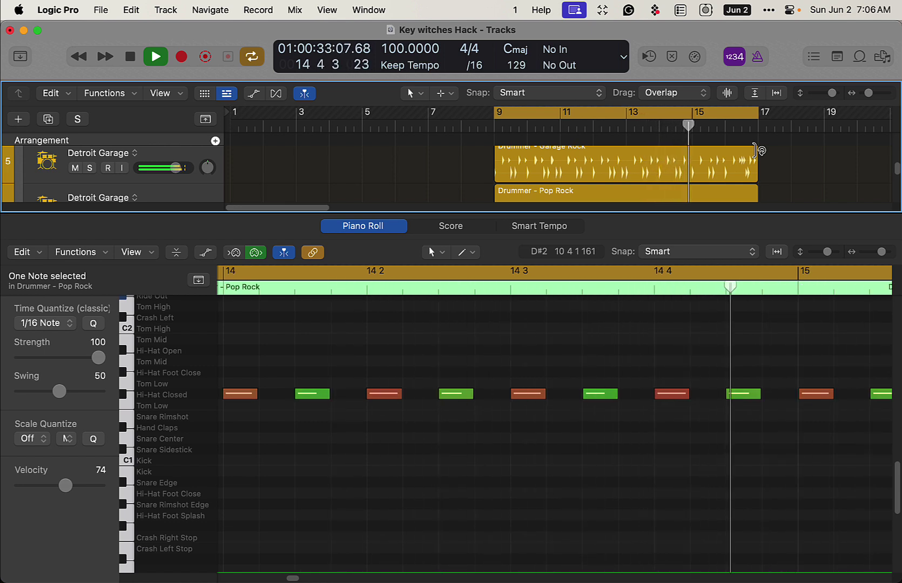
- Move the green Pop Rock region to Heavy track 2 at bar 9, unmute the Heavy tracks, and play
key("p")
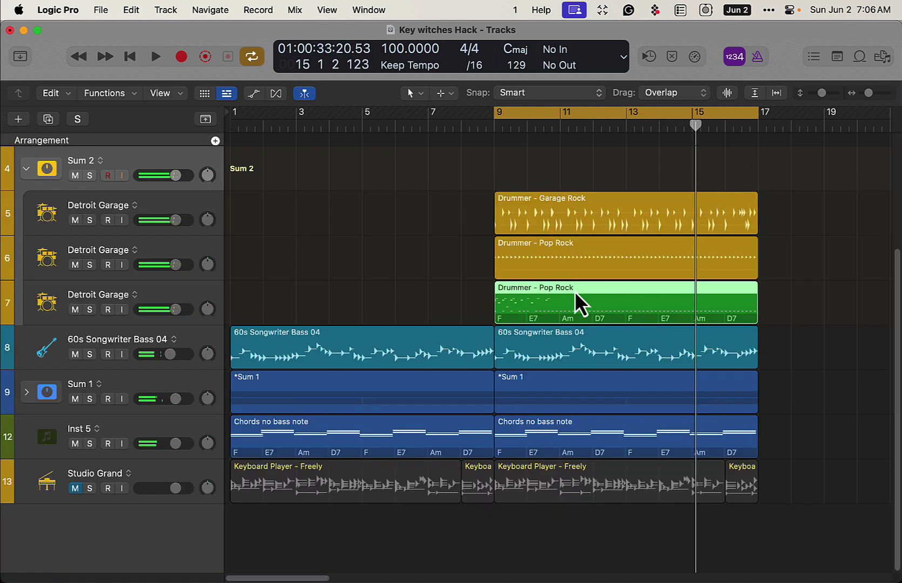
left_click(830, 325)
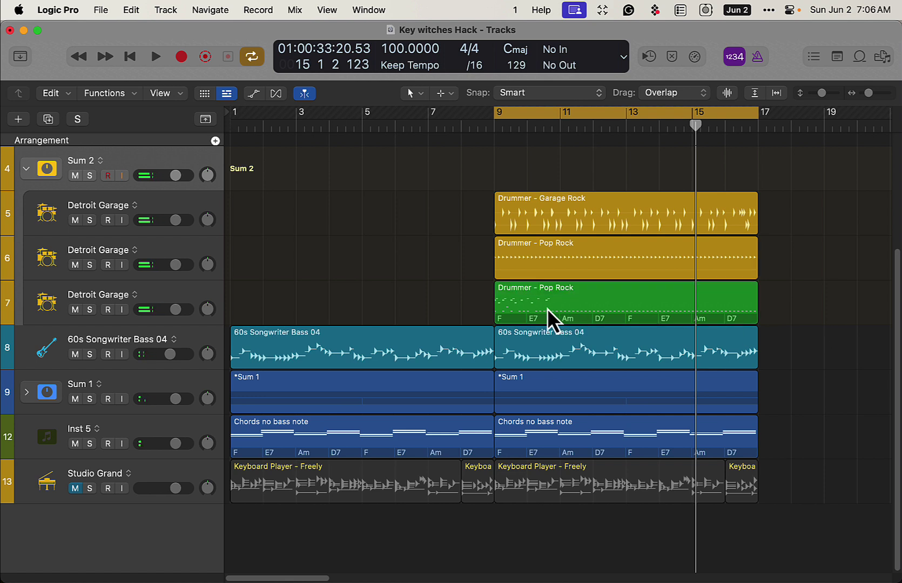
scroll(382, 311, "up", 5)
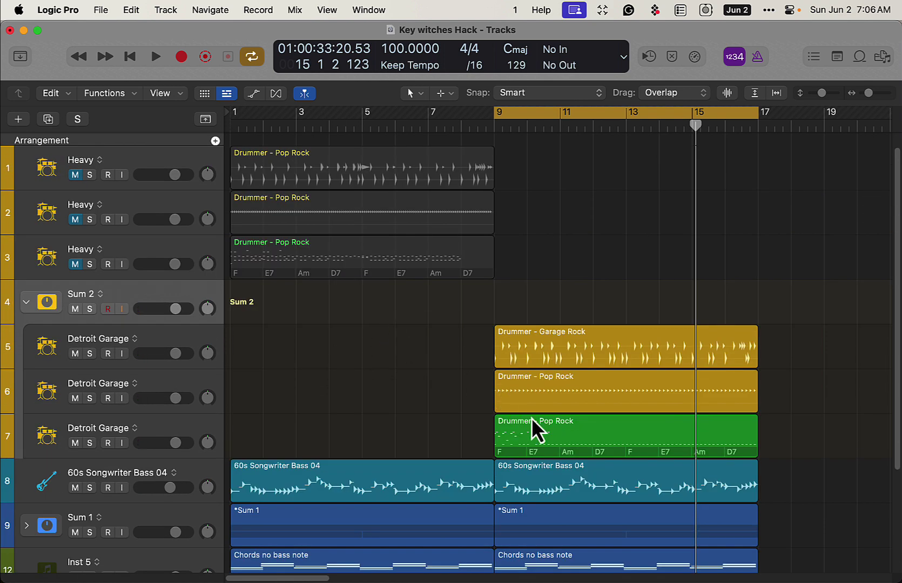
left_click_drag(527, 430, 527, 218)
left_click(75, 219)
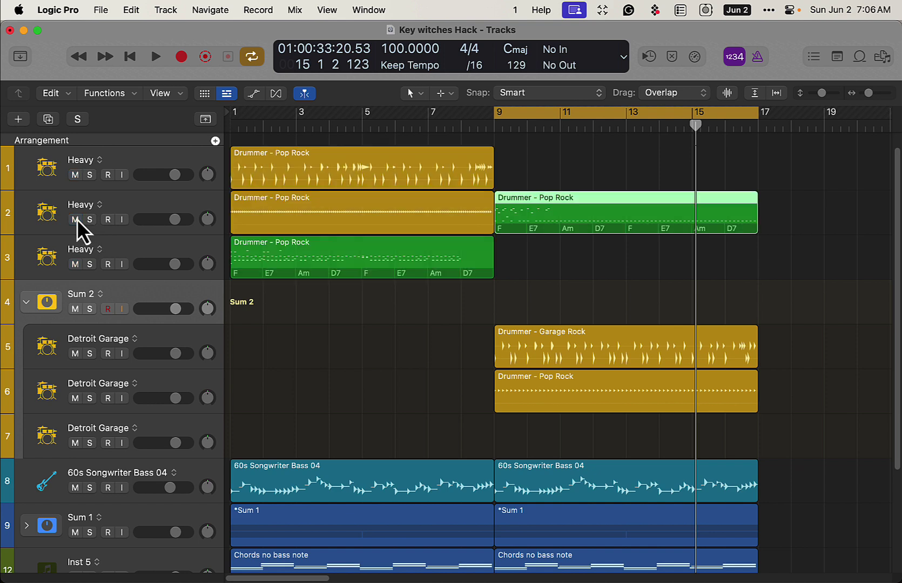
key("space")
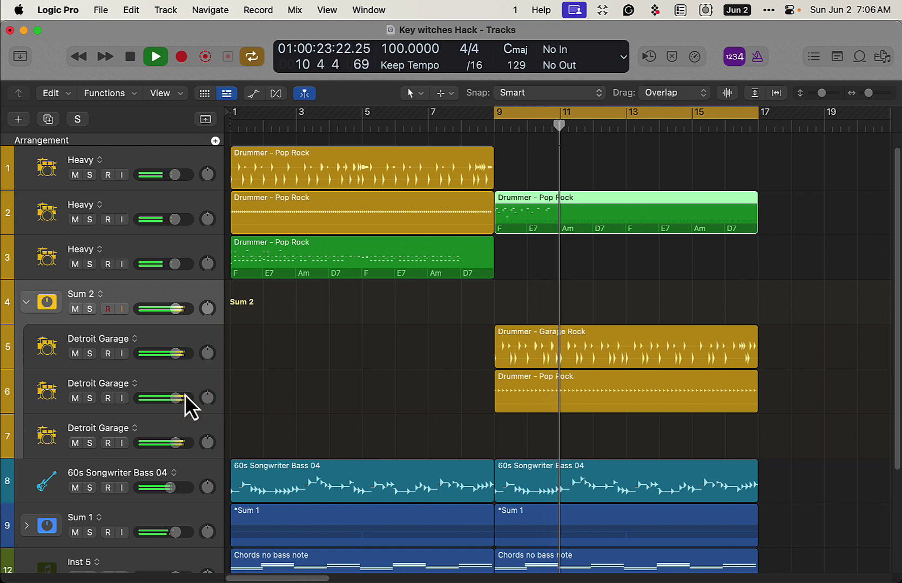
double_click(571, 400)
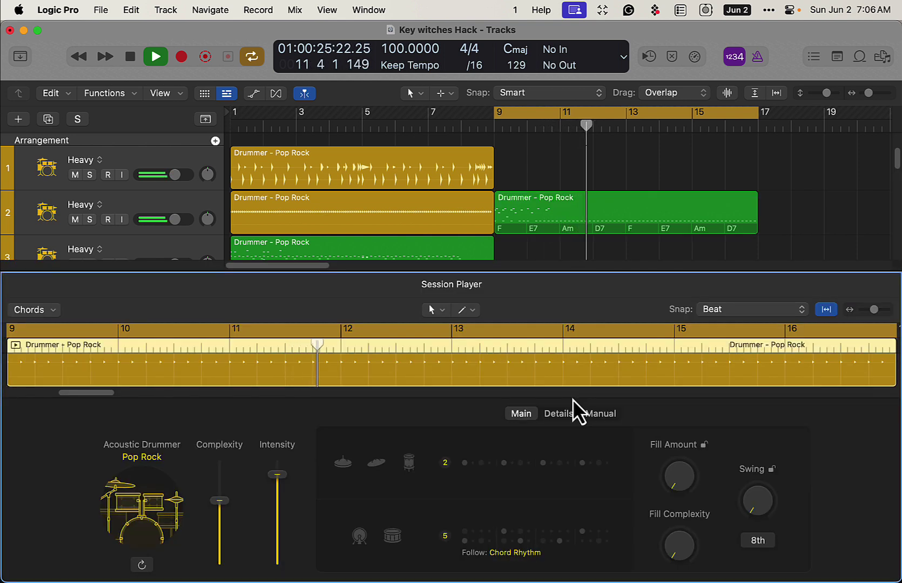
key("space")
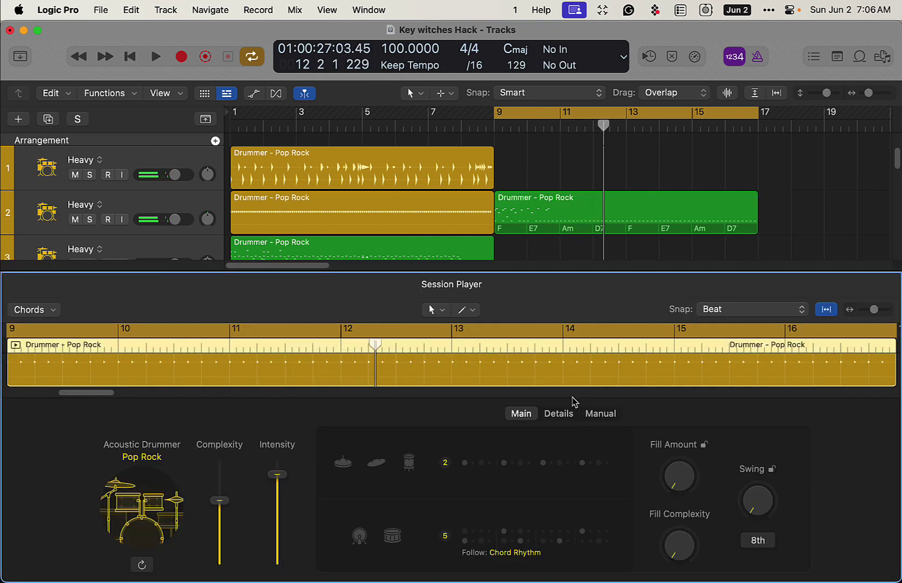